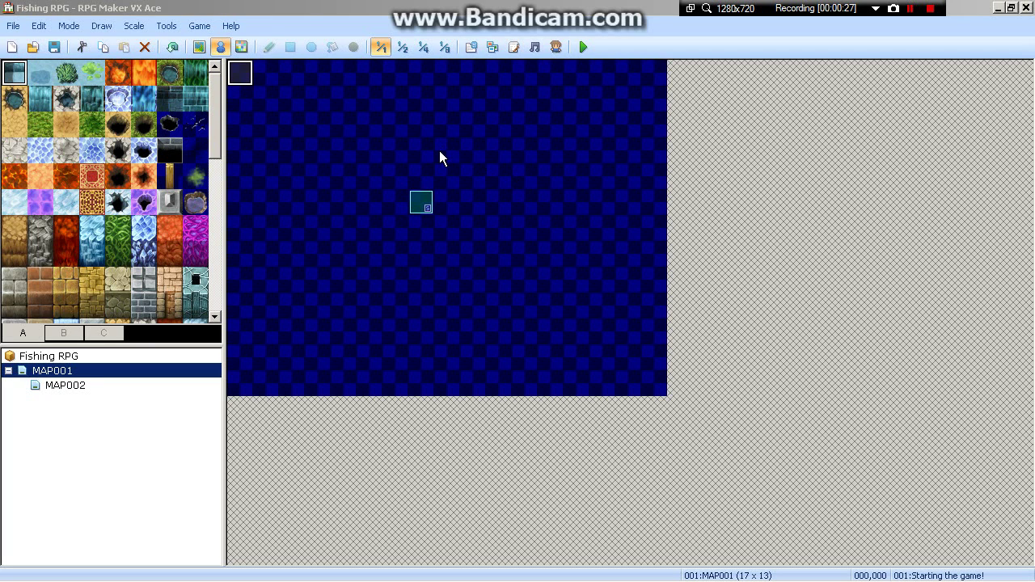
# Step: Save the Fishing RPG project, launch a playtest and begin a New Game through the intro text
pyautogui.click(584, 47)
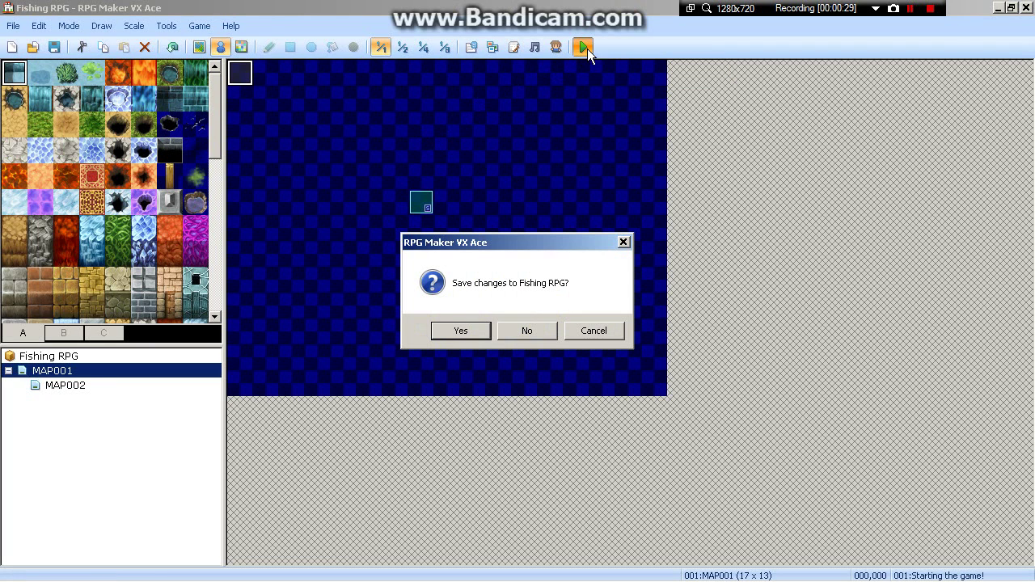
pyautogui.click(460, 331)
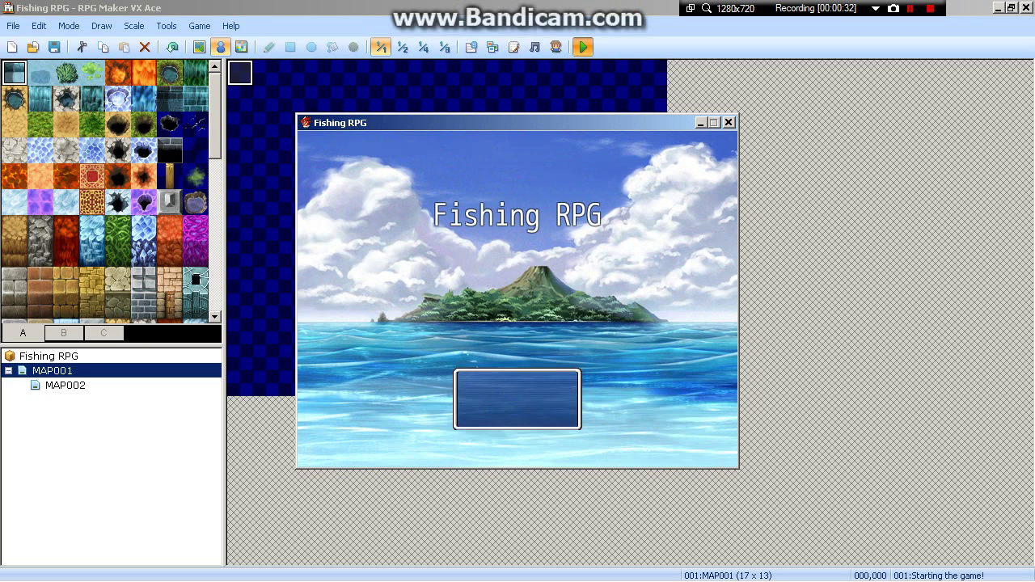
pyautogui.press('Return')
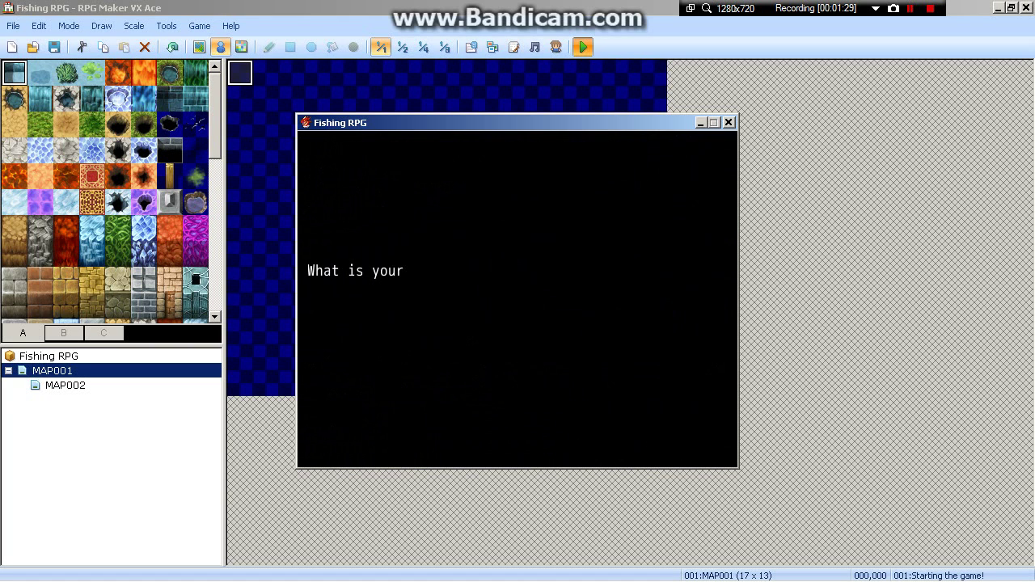
# Step: Erase the default name James and enter HIGH as the hero's name
pyautogui.press('Return')
pyautogui.press('Escape')
pyautogui.press('Escape')
pyautogui.press('Escape')
pyautogui.press('Escape')
pyautogui.press('Escape')
pyautogui.press('Down')
pyautogui.press('Down')
pyautogui.press('Right')
pyautogui.press('Up')
pyautogui.press('Return')
pyautogui.press('Right')
pyautogui.press('Return')
pyautogui.press('Left')
pyautogui.press('Left')
pyautogui.press('Return')
pyautogui.press('Right')
pyautogui.press('Return')
pyautogui.press('Left')
pyautogui.press('Left')
pyautogui.press('Left')
pyautogui.press('Down')
pyautogui.press('Down')
pyautogui.press('Down')
pyautogui.press('Down')
pyautogui.press('Down')
pyautogui.press('Down')
pyautogui.press('Down')
pyautogui.press('Return')
pyautogui.press('Down')
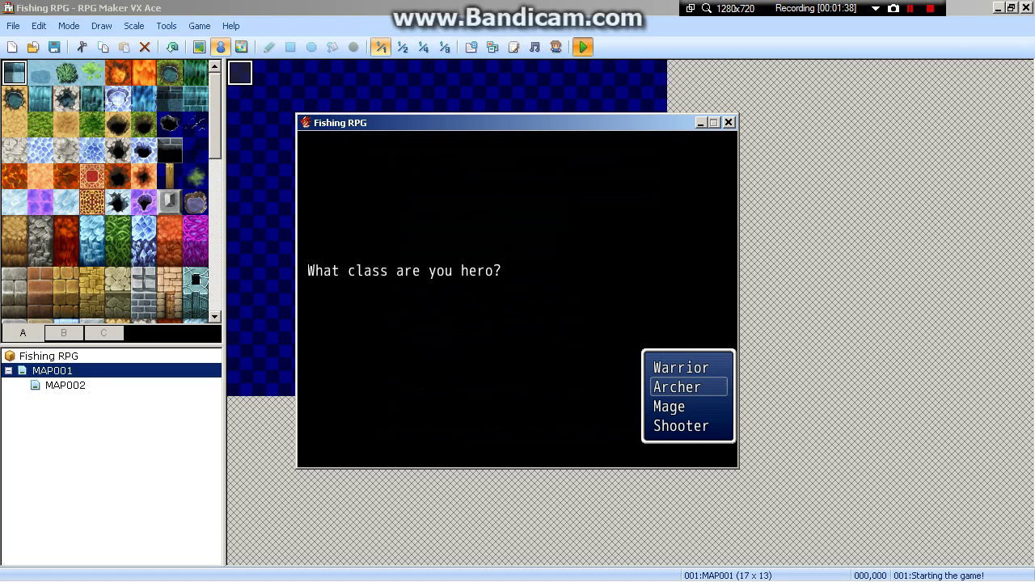
# Step: Choose Archer as the class, walk around the grass map, then close the game window
pyautogui.press('Return')
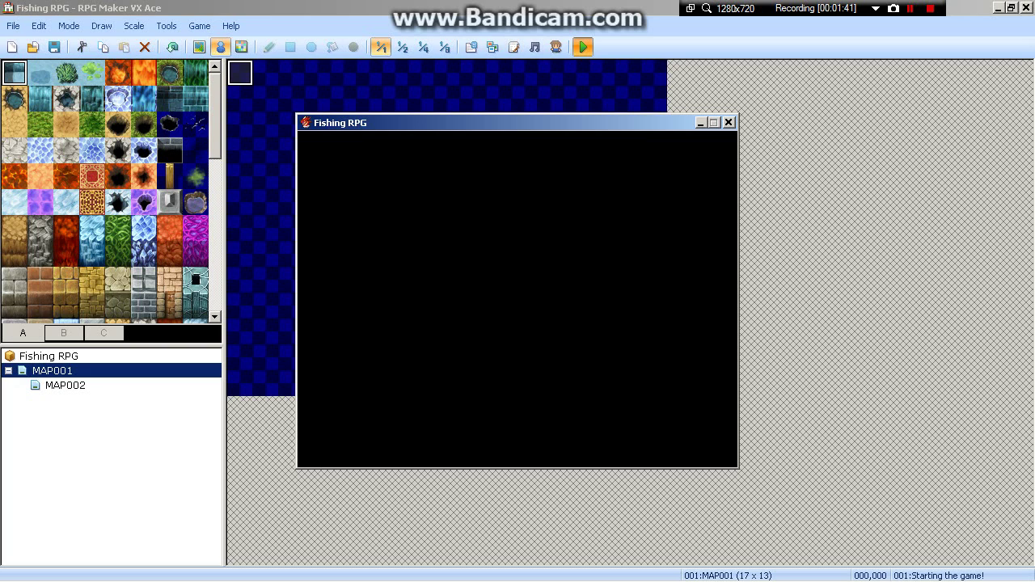
pyautogui.press('Down')
pyautogui.press('Right')
pyautogui.press('Right')
pyautogui.press('Up')
pyautogui.press('Left')
pyautogui.press('Left')
pyautogui.press('Down')
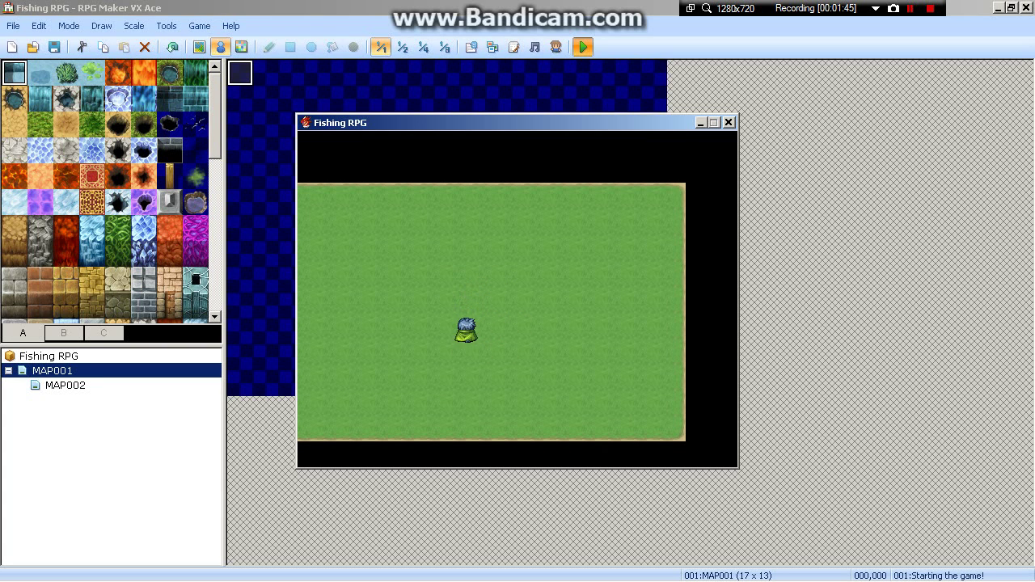
pyautogui.press('Up')
pyautogui.press('Up')
pyautogui.press('Up')
pyautogui.press('Right')
pyautogui.press('Right')
pyautogui.press('Down')
pyautogui.press('Down')
pyautogui.press('Down')
pyautogui.press('Left')
pyautogui.press('Left')
pyautogui.press('Up')
pyautogui.press('Up')
pyautogui.press('Left')
pyautogui.press('Left')
pyautogui.press('Down')
pyautogui.press('Right')
pyautogui.click(729, 122)
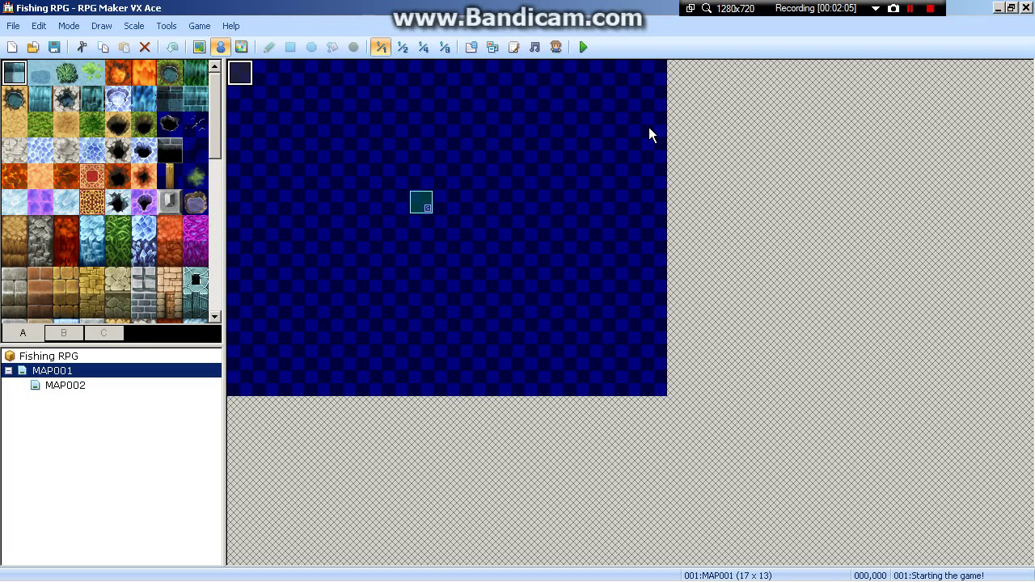
pyautogui.rightClick(234, 83)
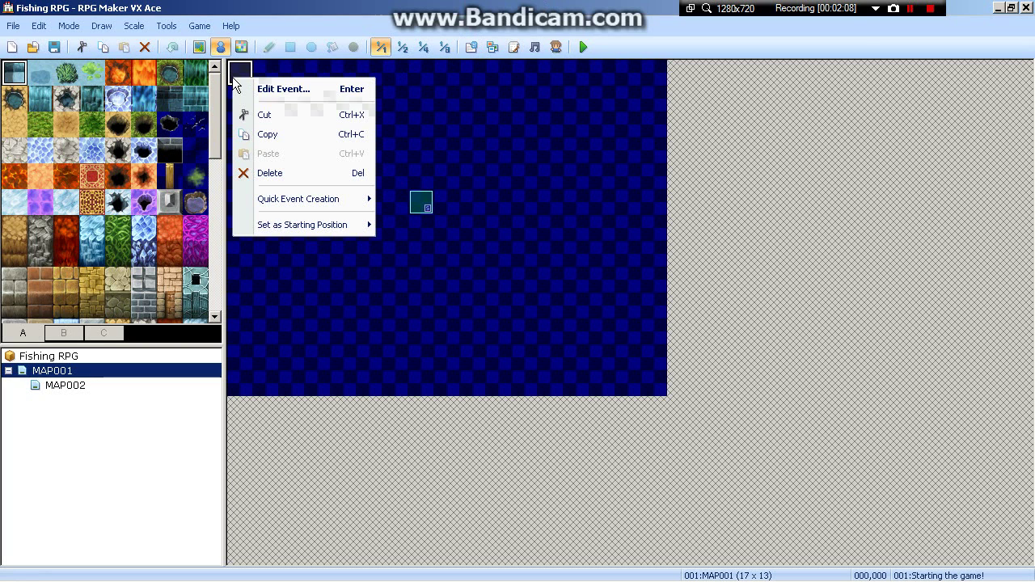
pyautogui.click(274, 92)
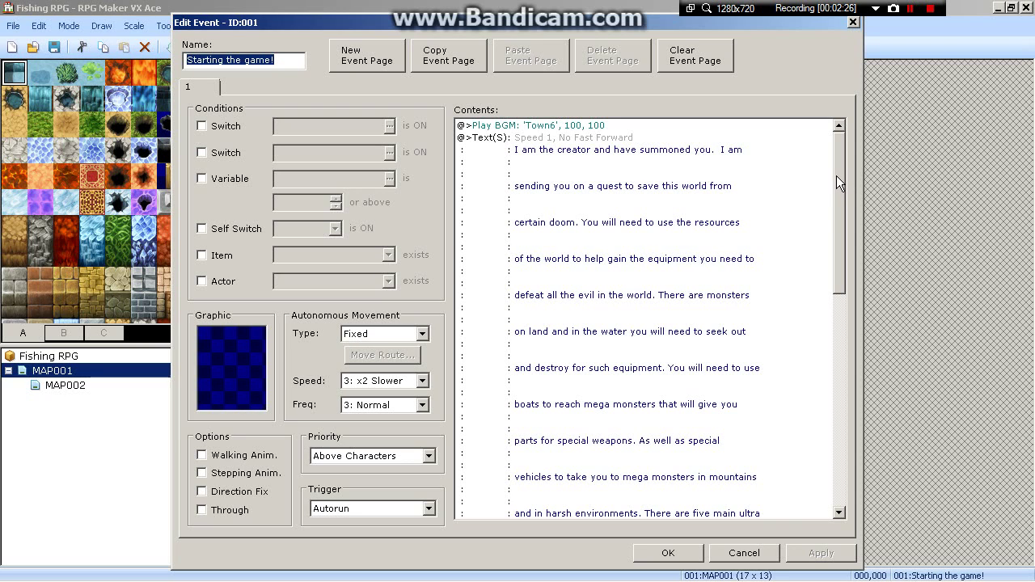
pyautogui.click(73, 383)
# Step: Keep StarlitSky as MAP001's parallax background in Map Properties and apply it
pyautogui.click(688, 552)
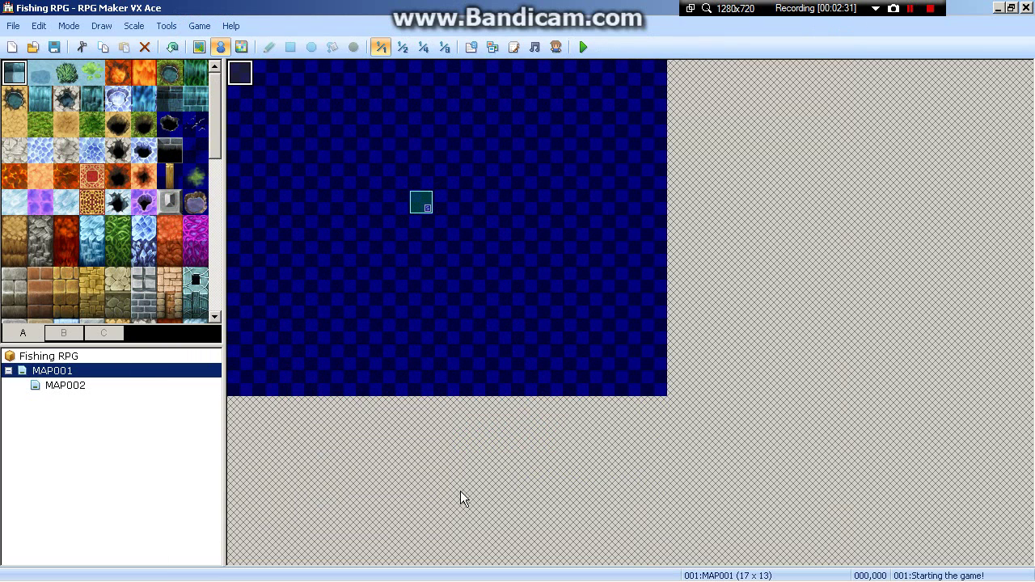
pyautogui.rightClick(131, 370)
pyautogui.click(194, 383)
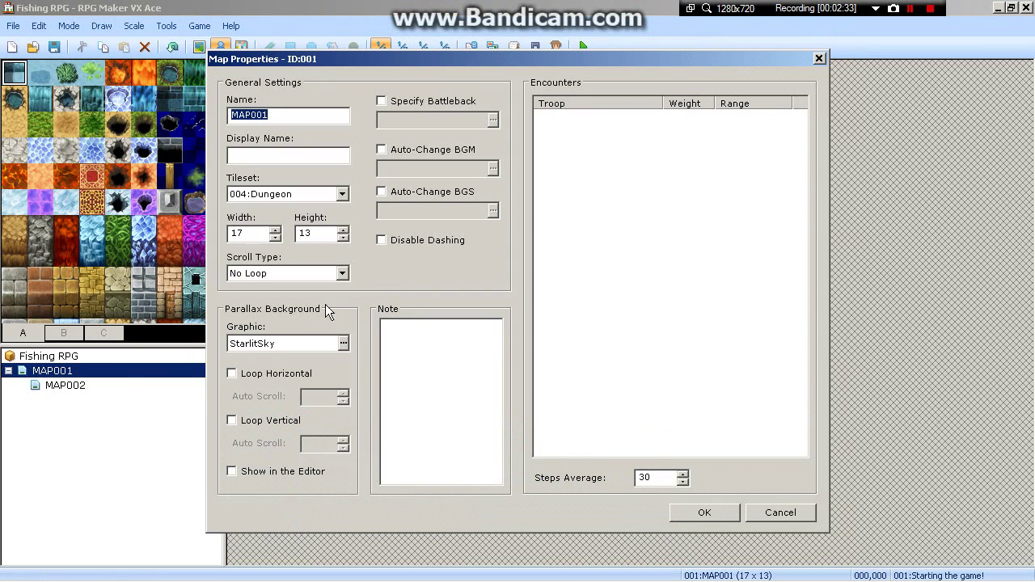
pyautogui.click(342, 344)
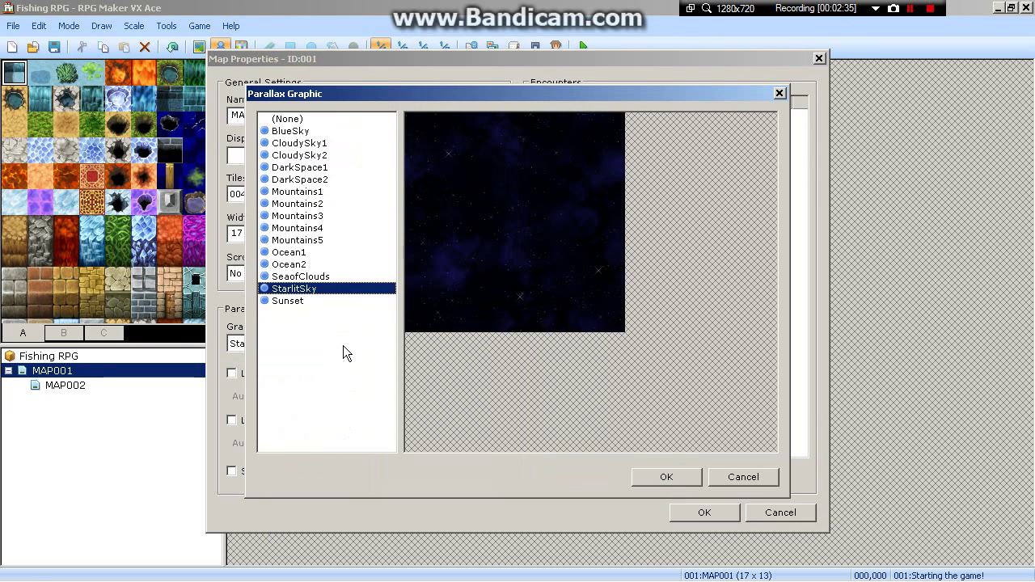
pyautogui.click(665, 480)
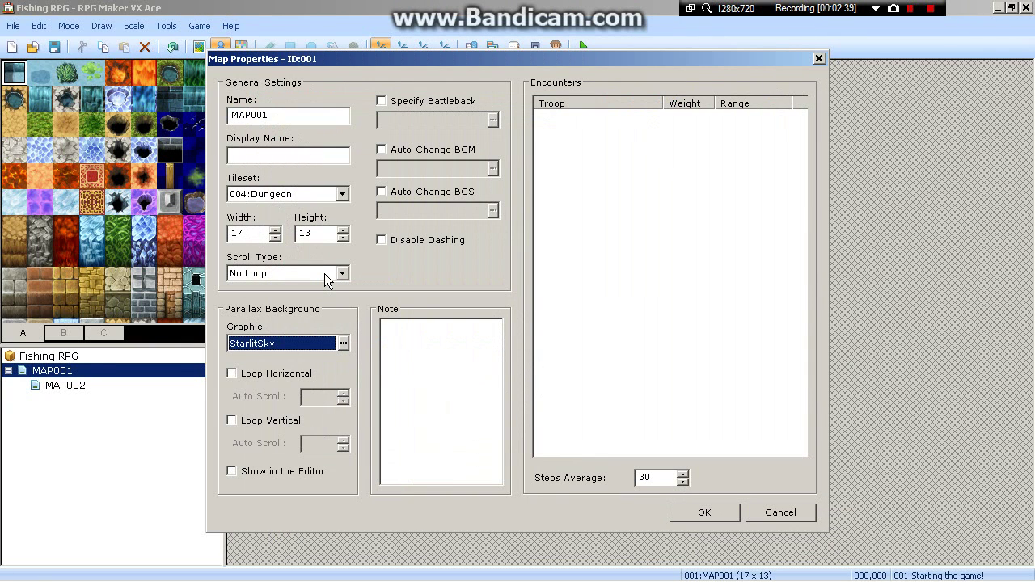
pyautogui.click(730, 512)
# Step: Open the 'Starting the game!' event and scroll to its closing MAP002 transfer and fade-in
pyautogui.rightClick(241, 78)
pyautogui.click(263, 89)
pyautogui.moveTo(846, 213); pyautogui.dragTo(847, 428)
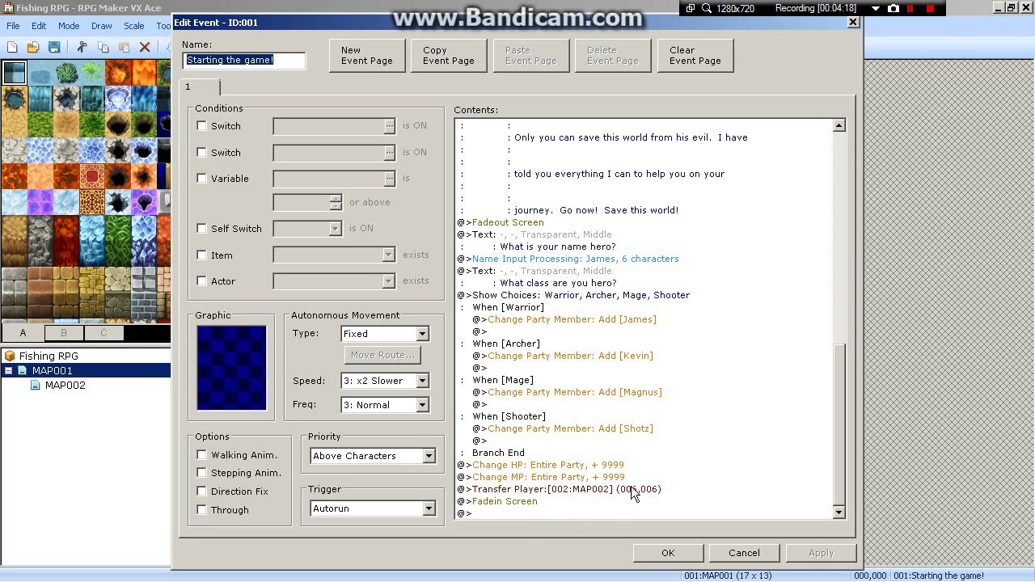
# Step: Insert a speed-2 Show Scrolling Text command on the event's last line, skipping Show Text
pyautogui.rightClick(488, 511)
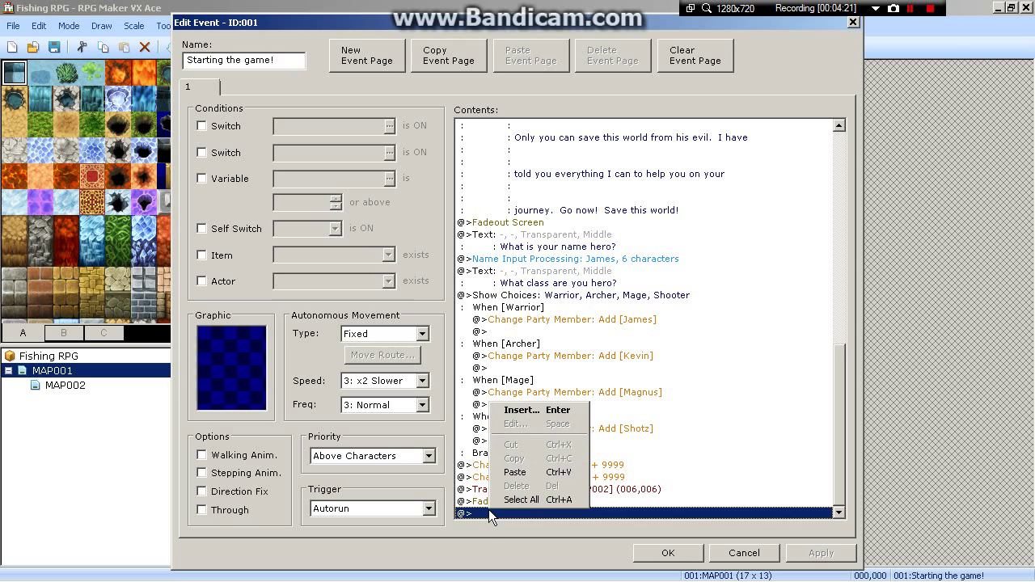
pyautogui.click(534, 410)
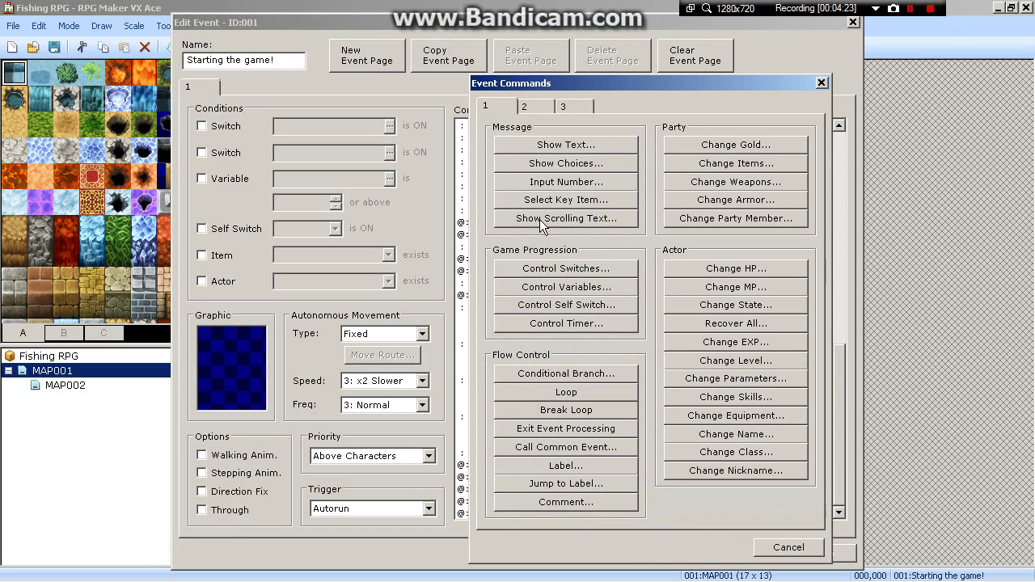
pyautogui.click(550, 144)
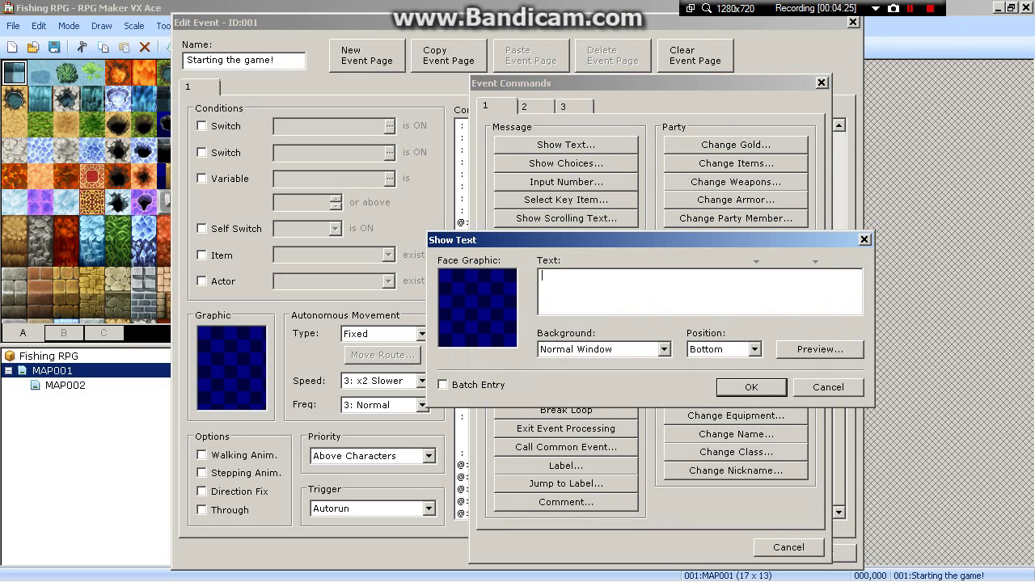
pyautogui.click(811, 386)
pyautogui.click(569, 219)
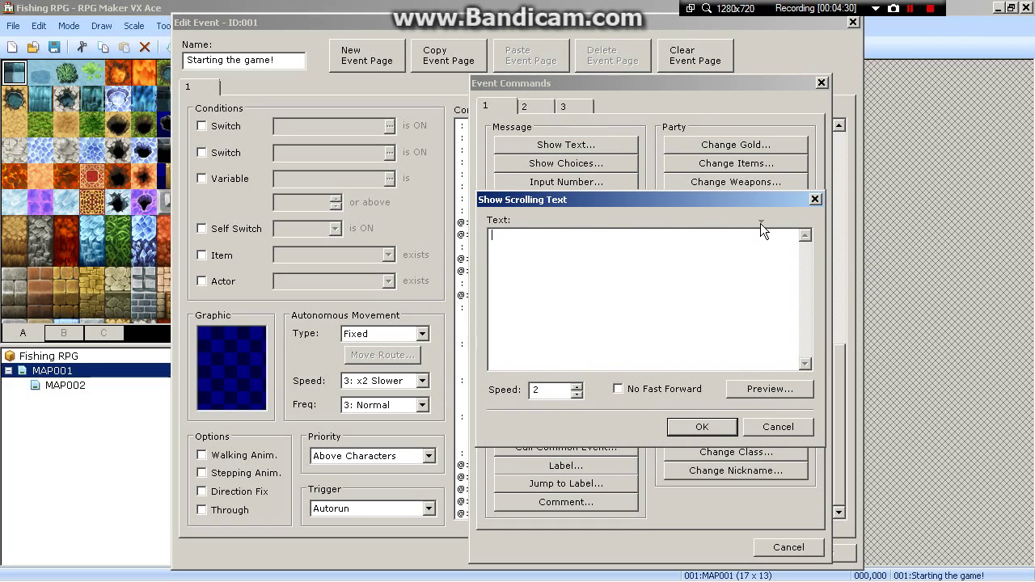
pyautogui.moveTo(760, 223)
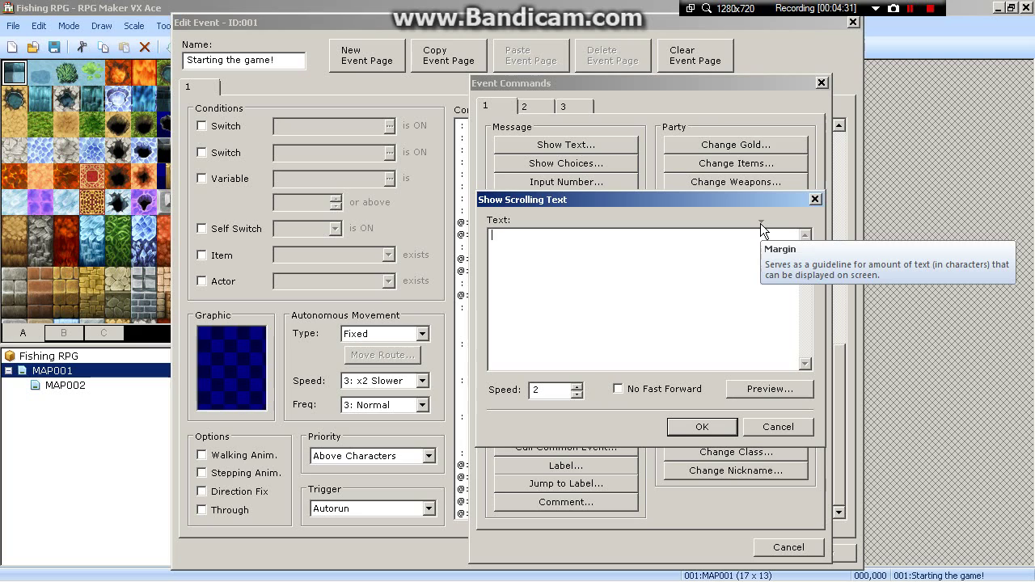
# Step: Add the scrolling text command, then preview the Change Class settings and cancel them
pyautogui.click(702, 427)
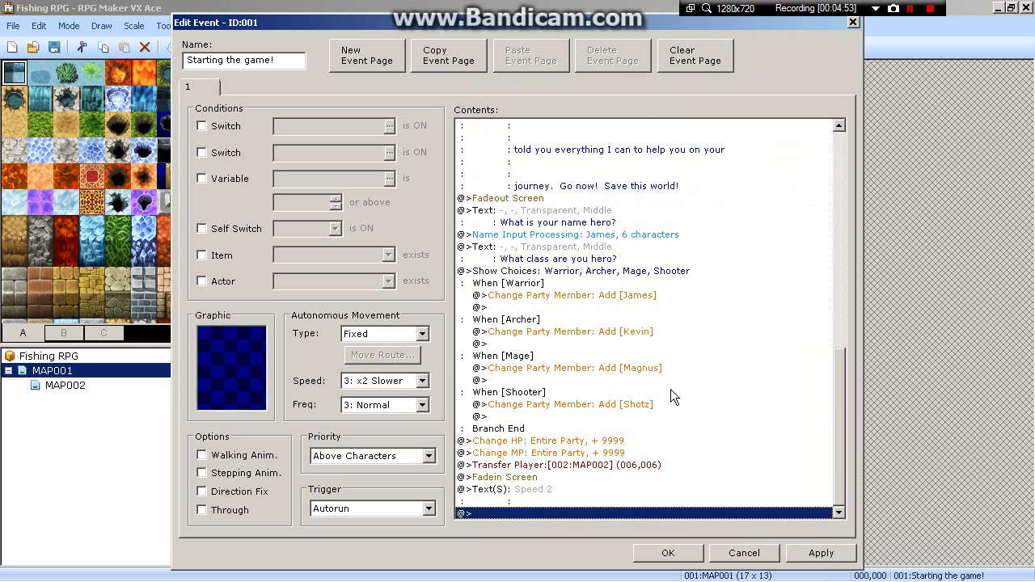
pyautogui.rightClick(580, 503)
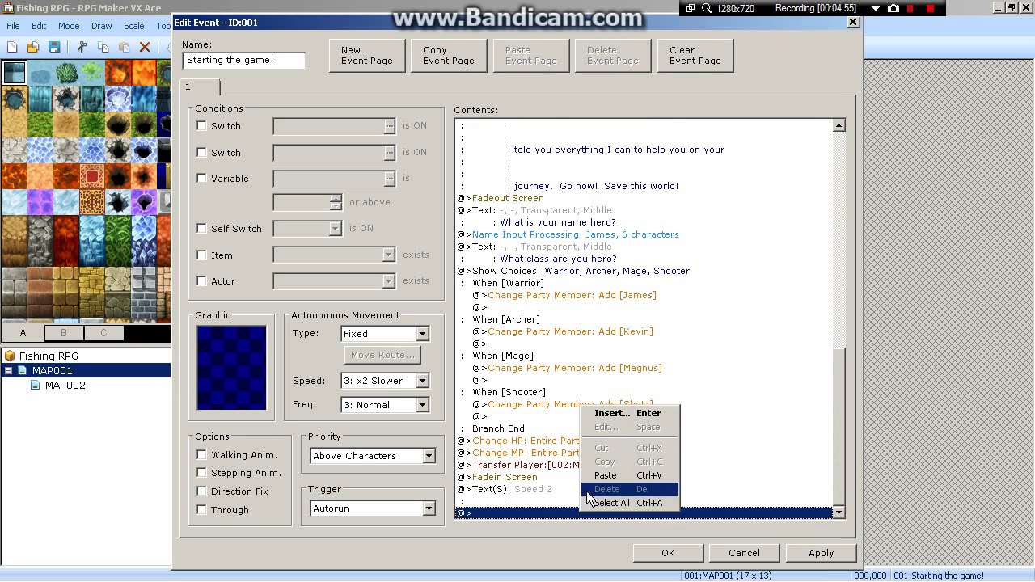
pyautogui.click(612, 413)
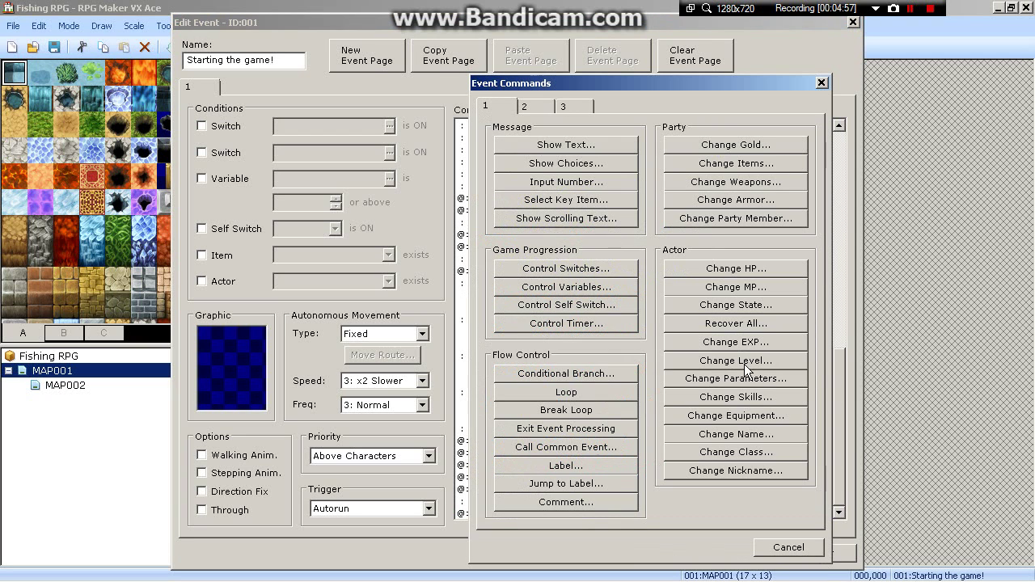
pyautogui.click(737, 453)
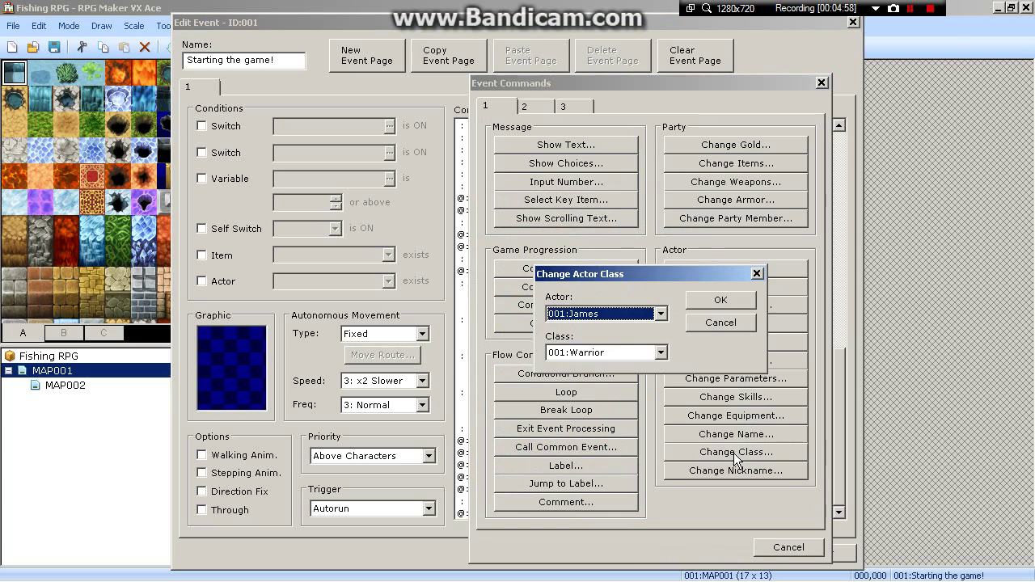
pyautogui.click(699, 319)
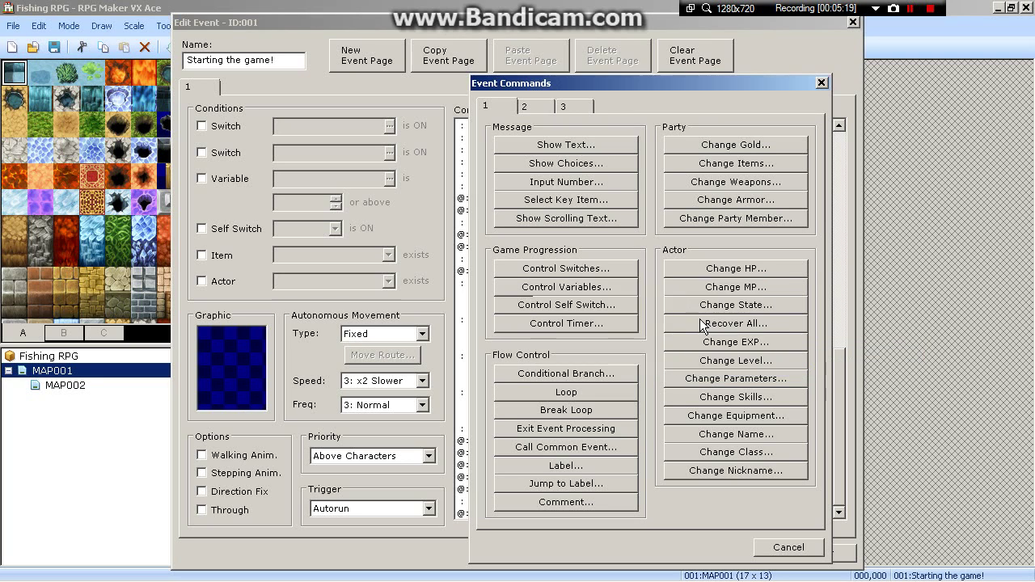
# Step: Preview Change Party Member with actor 001:James, cancel it, and close the command list
pyautogui.click(726, 219)
pyautogui.click(661, 294)
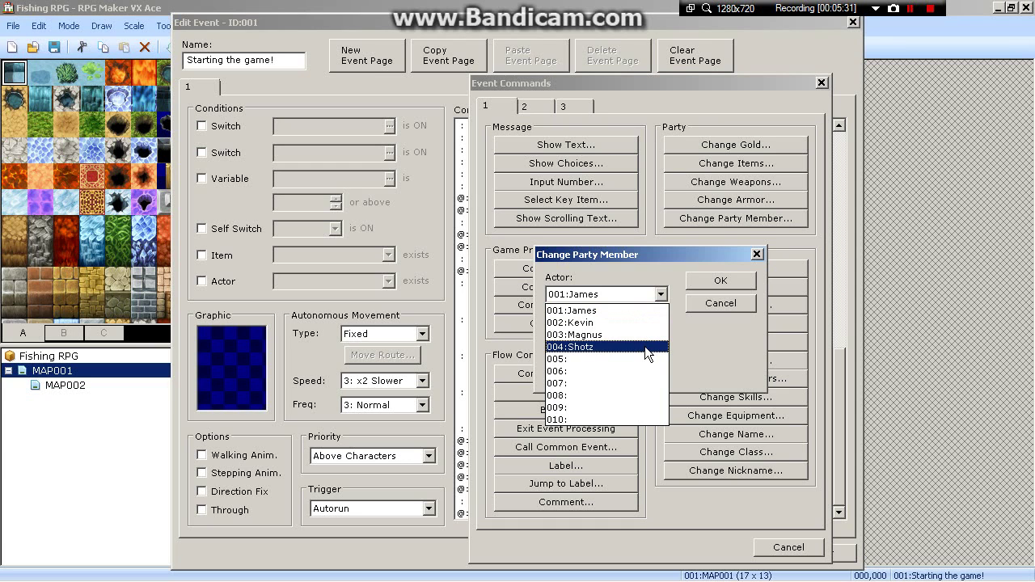
pyautogui.click(639, 310)
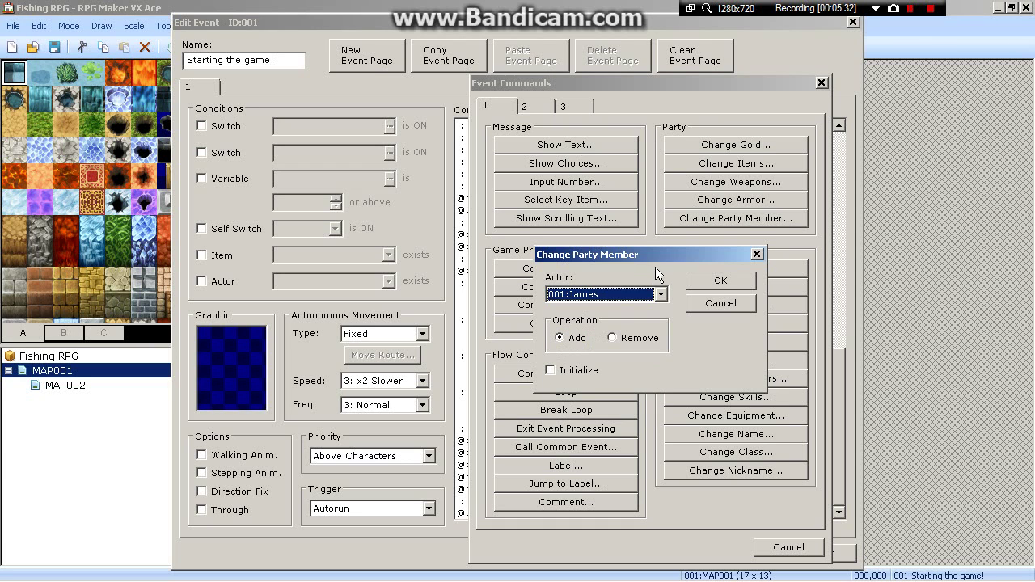
pyautogui.click(719, 304)
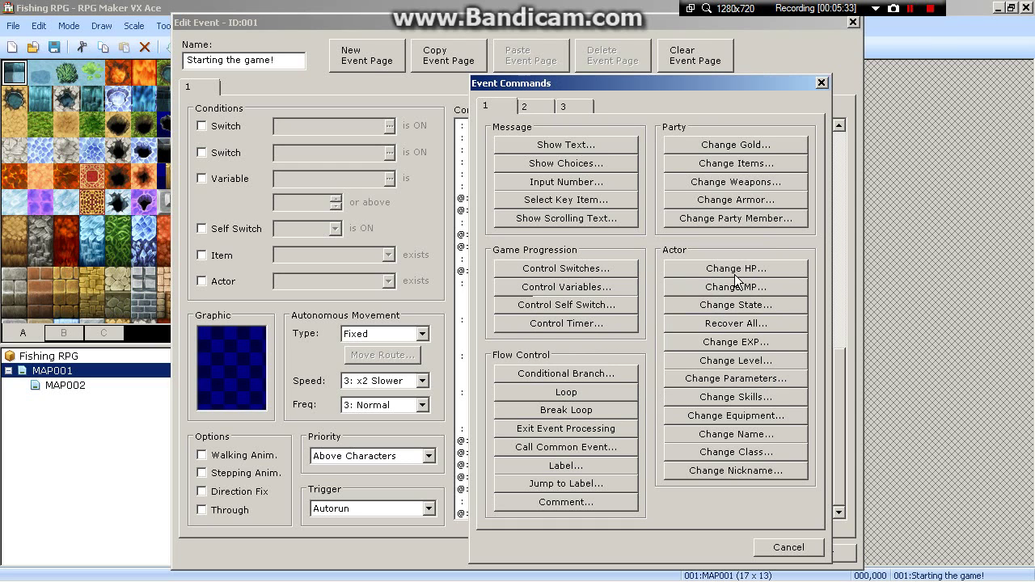
pyautogui.click(820, 83)
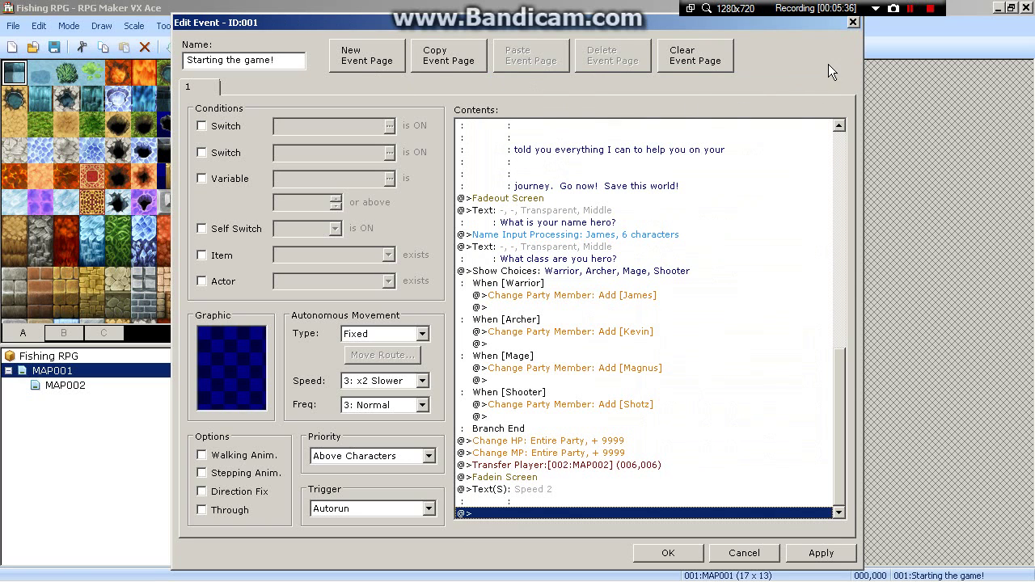
# Step: Close the intro event editor and open the Database from Tools
pyautogui.click(852, 24)
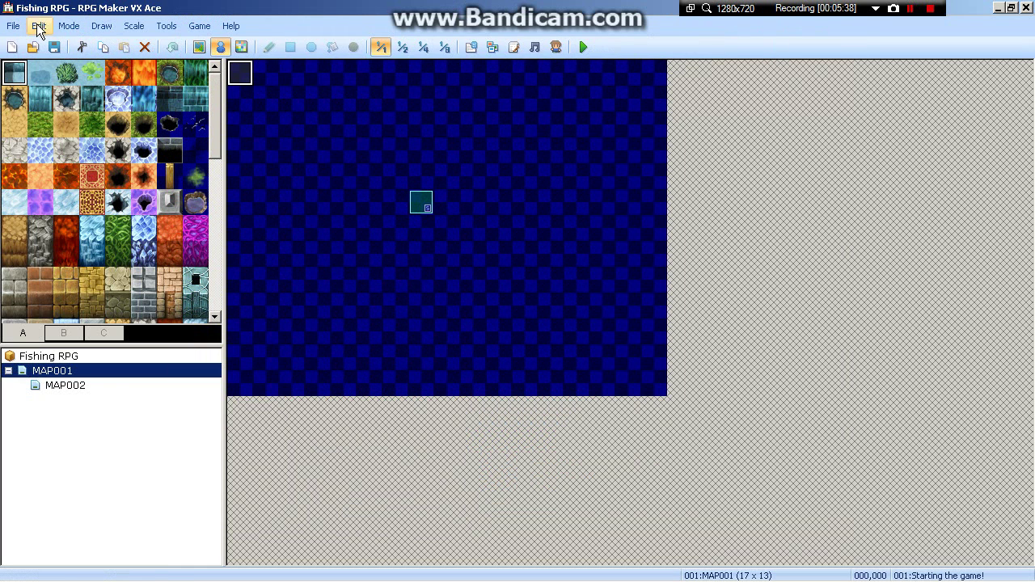
pyautogui.click(166, 26)
pyautogui.click(194, 43)
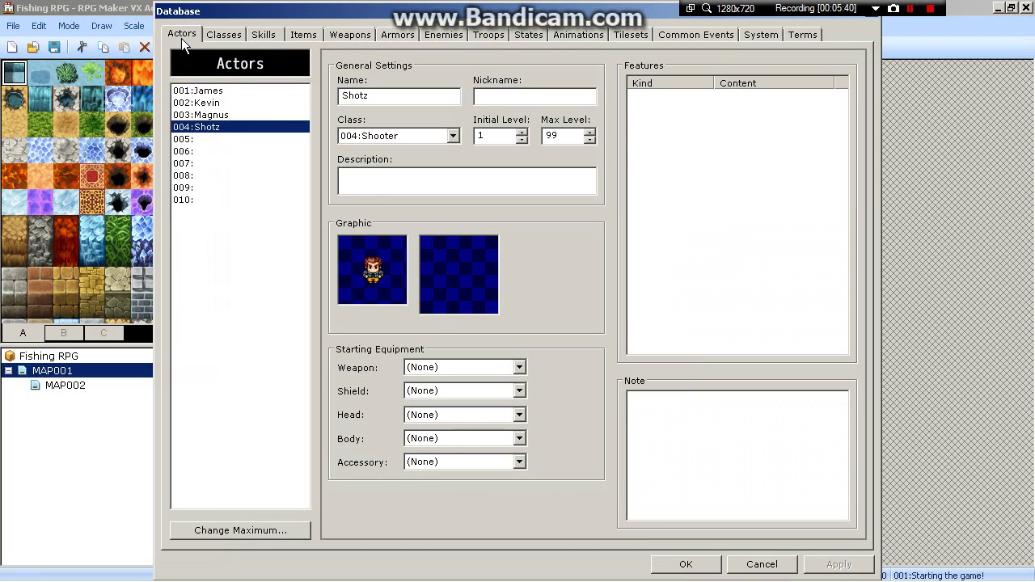
# Step: Review actors James, Kevin, Magnus and Shotz, then the Classes and Skills lists
pyautogui.click(219, 90)
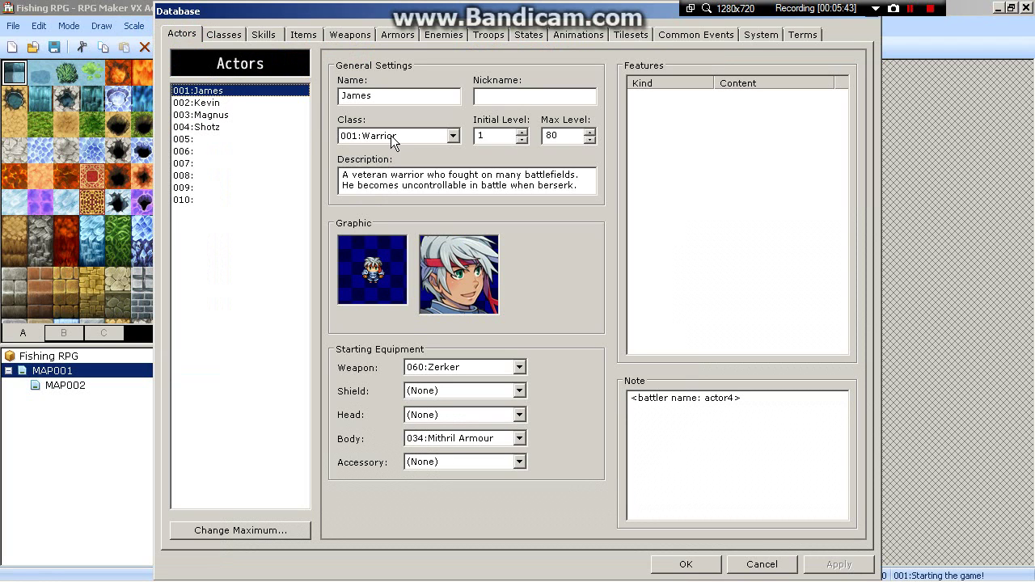
pyautogui.click(231, 102)
pyautogui.press('Down')
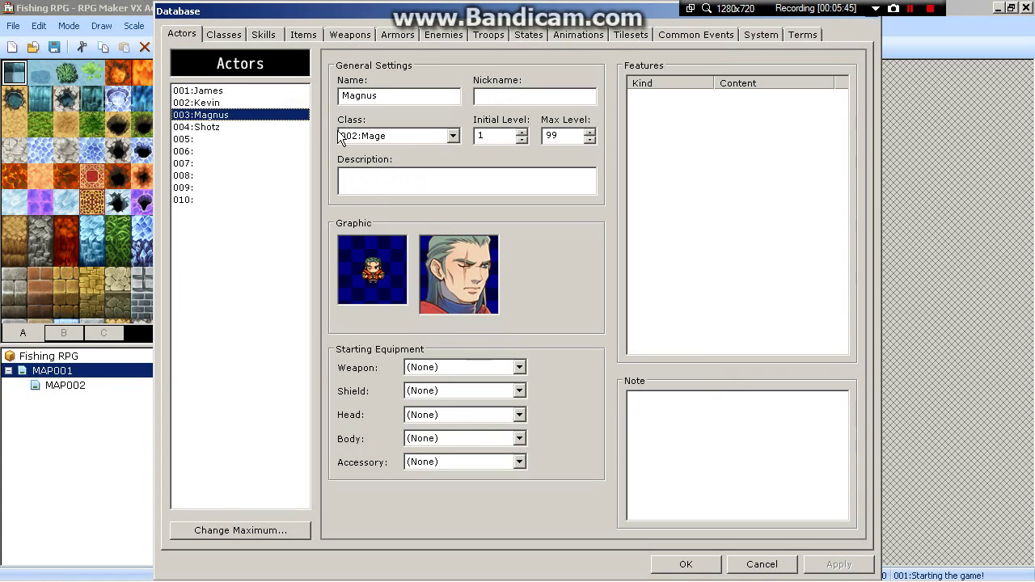
pyautogui.click(277, 128)
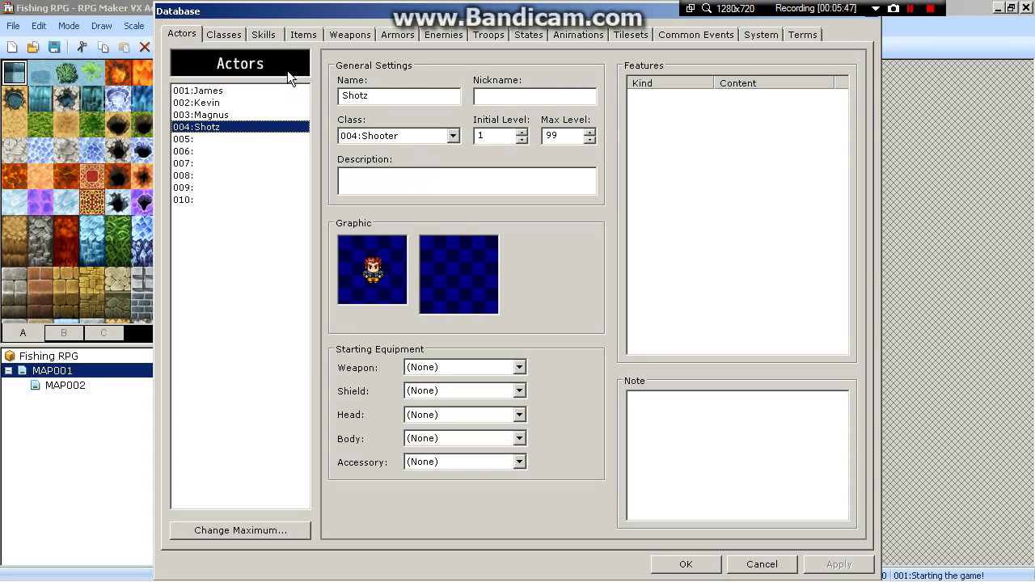
pyautogui.click(235, 38)
pyautogui.click(270, 38)
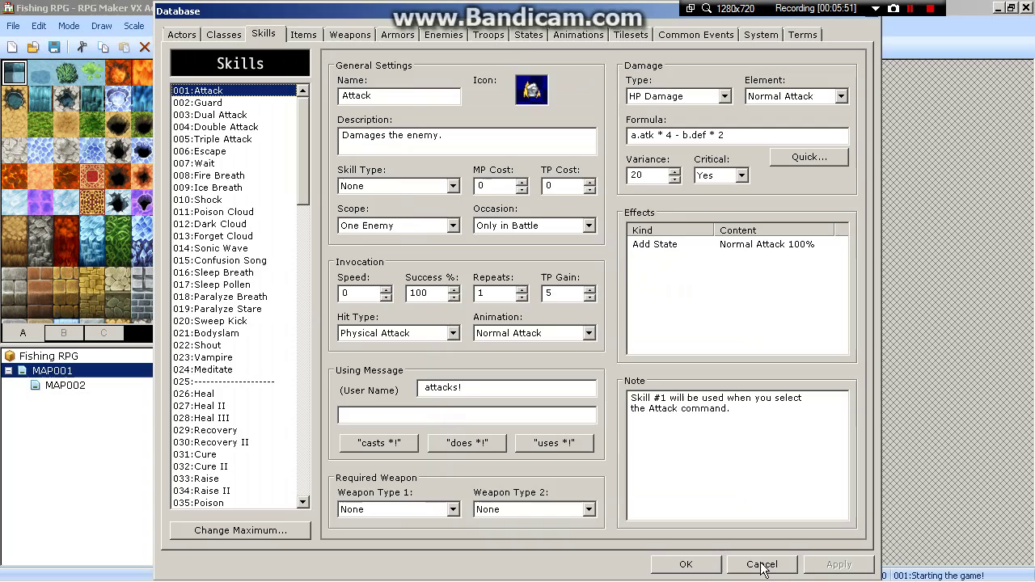
# Step: Cancel the Database, reopen the intro event and insert a command at its last line
pyautogui.click(757, 559)
pyautogui.rightClick(241, 72)
pyautogui.click(261, 83)
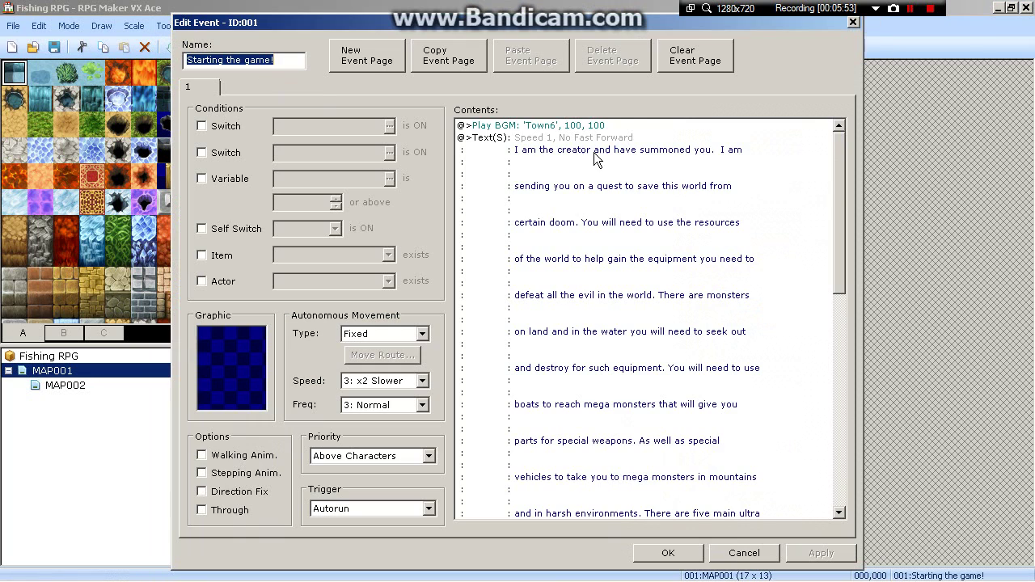
pyautogui.scroll(-20, 787, 368)
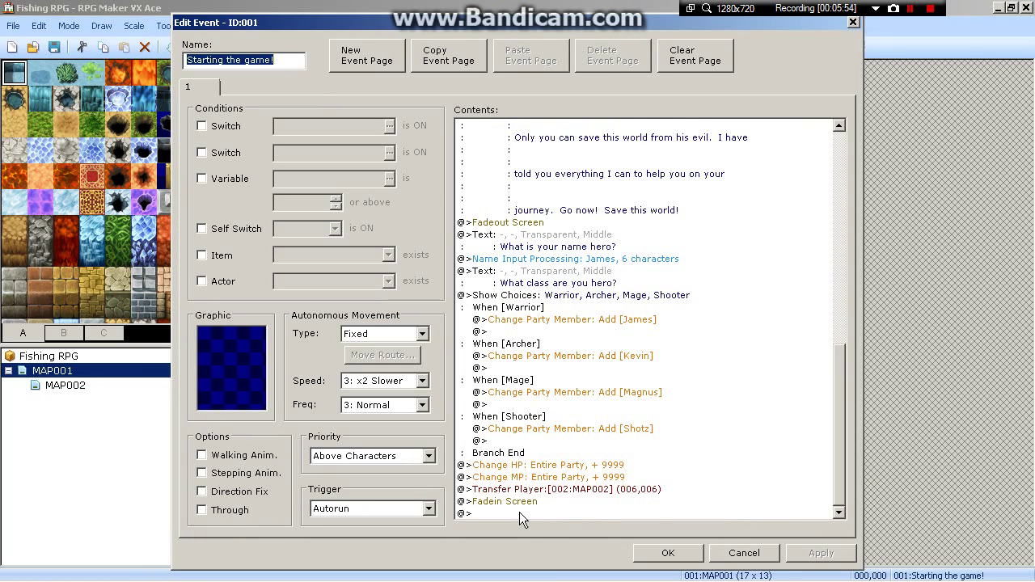
pyautogui.click(519, 512)
pyautogui.rightClick(519, 512)
pyautogui.click(566, 413)
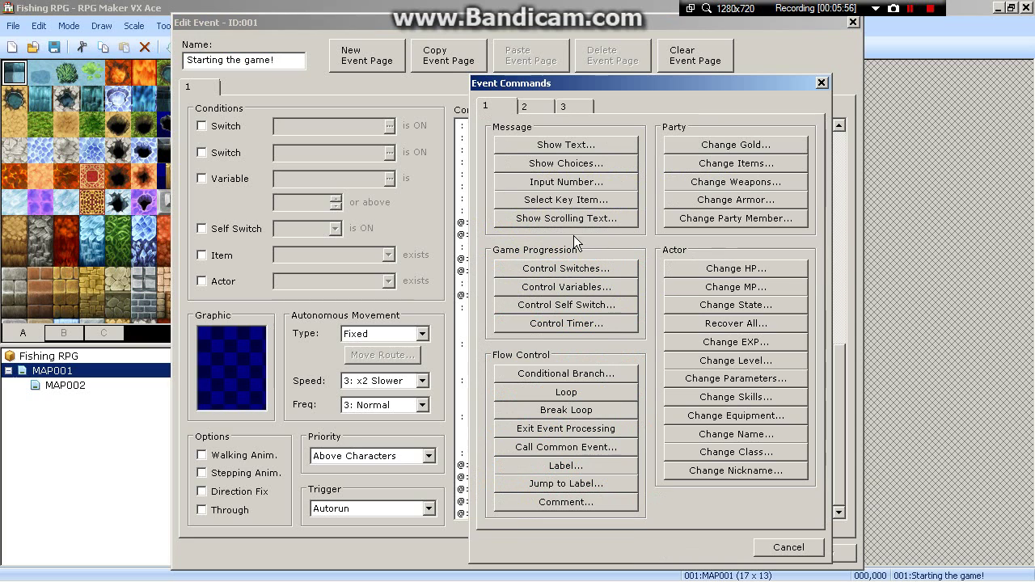
# Step: Reposition the Event Commands window and browse its movement and system command tabs
pyautogui.moveTo(603, 87); pyautogui.dragTo(826, 88)
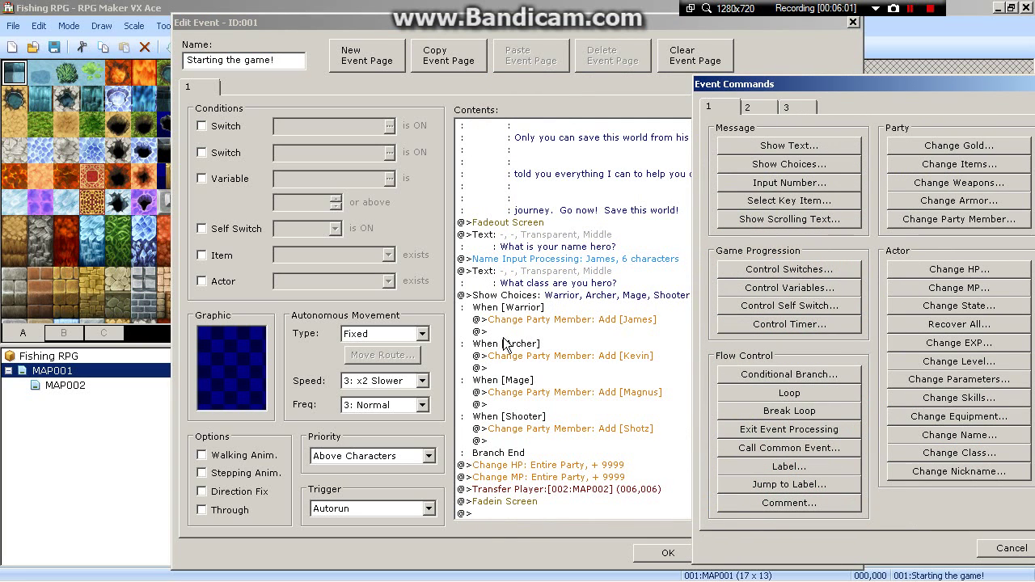
pyautogui.moveTo(918, 85); pyautogui.dragTo(841, 82)
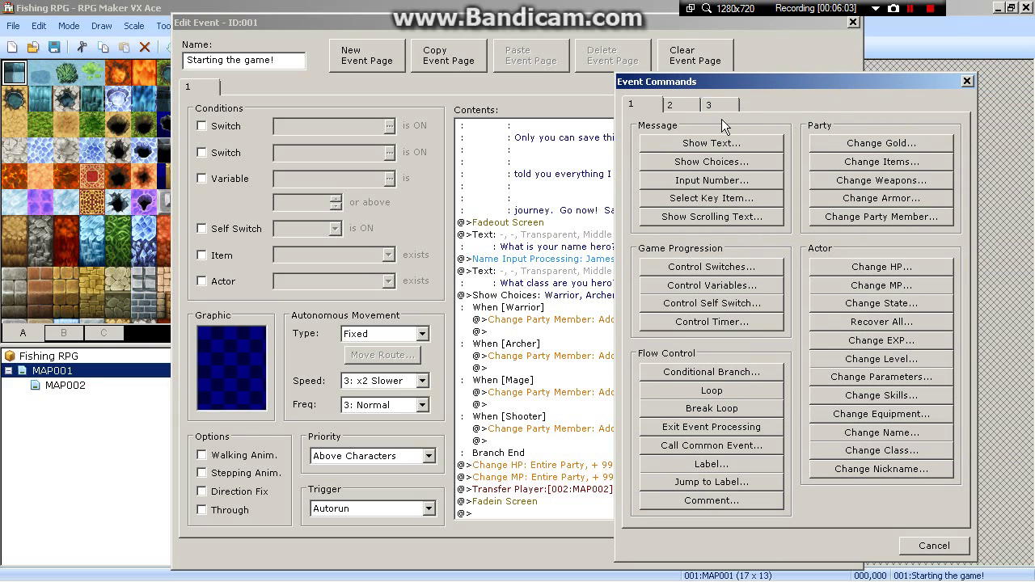
pyautogui.moveTo(717, 83); pyautogui.dragTo(776, 80)
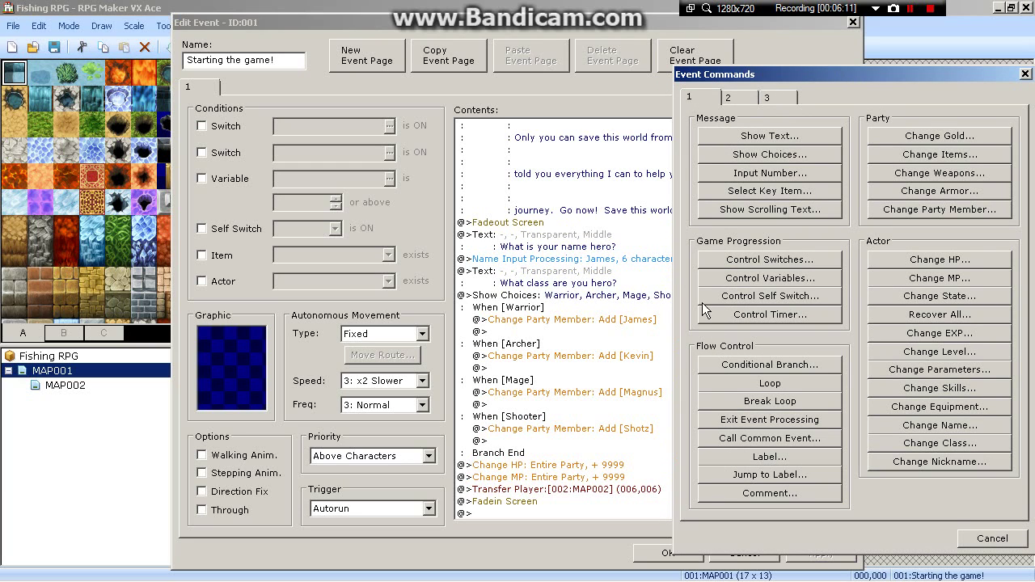
pyautogui.click(747, 95)
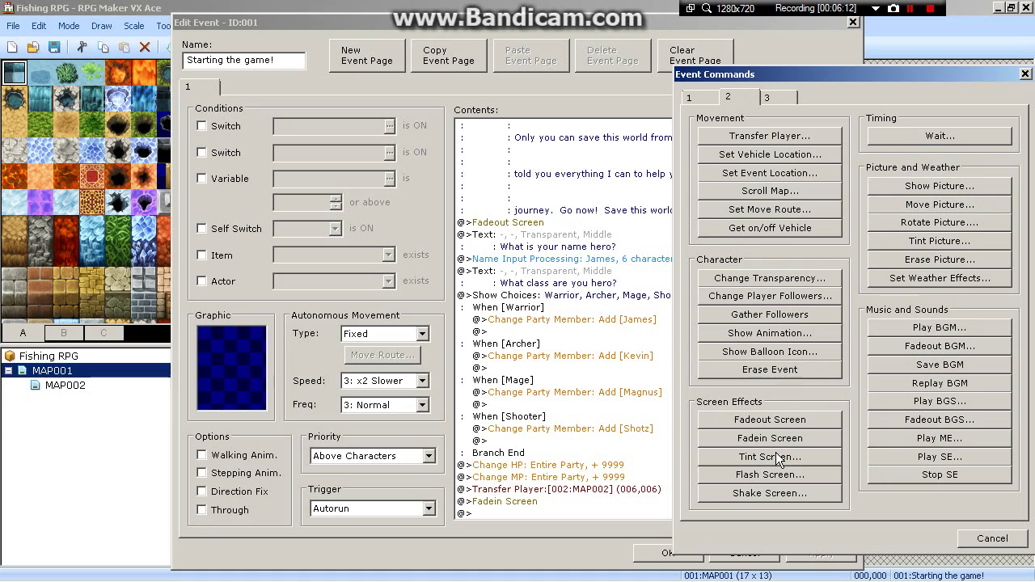
pyautogui.click(770, 99)
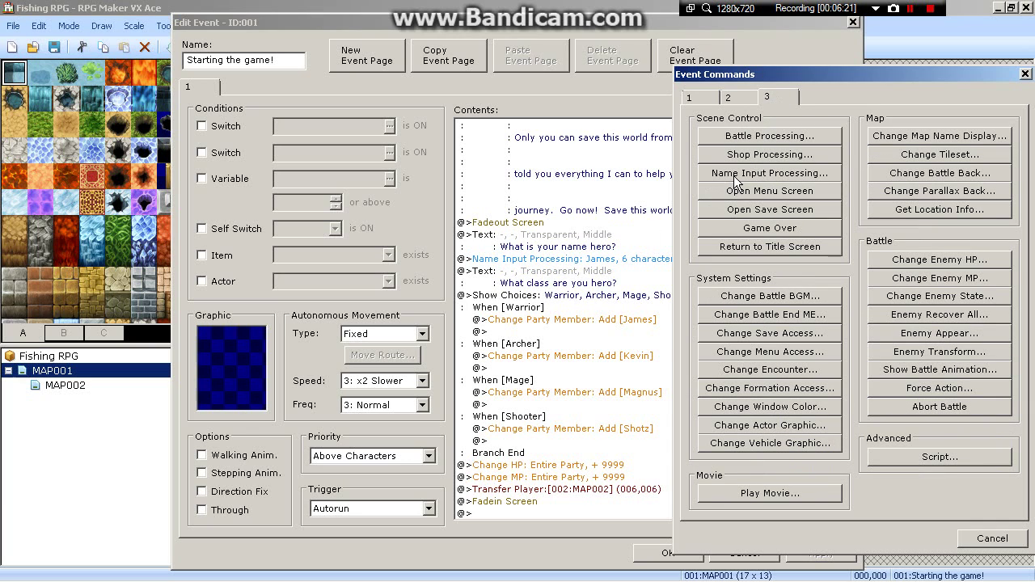
# Step: Preview the Name Input Processing and Show Choices settings, cancelling both without adding anything
pyautogui.click(805, 174)
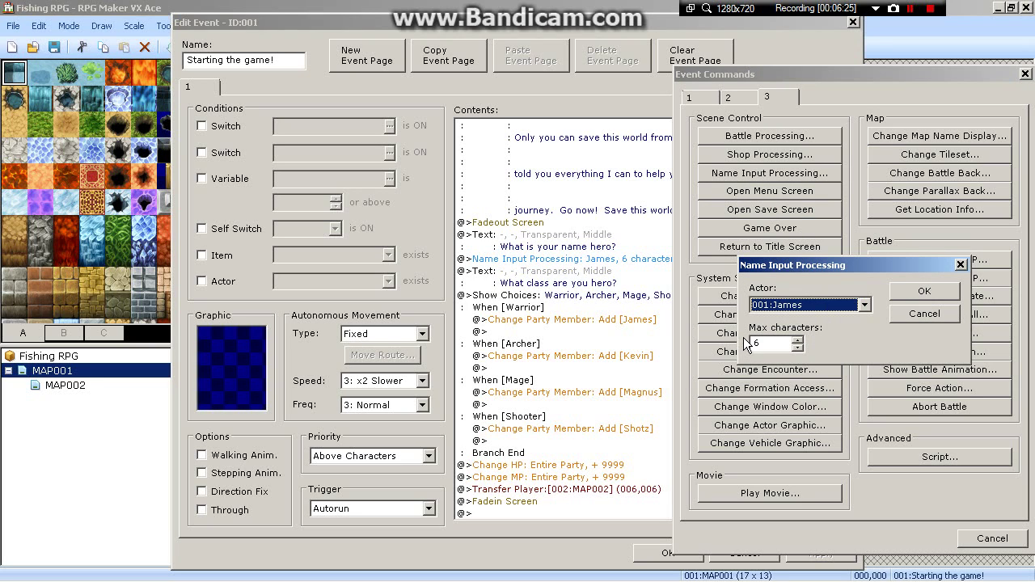
pyautogui.click(937, 315)
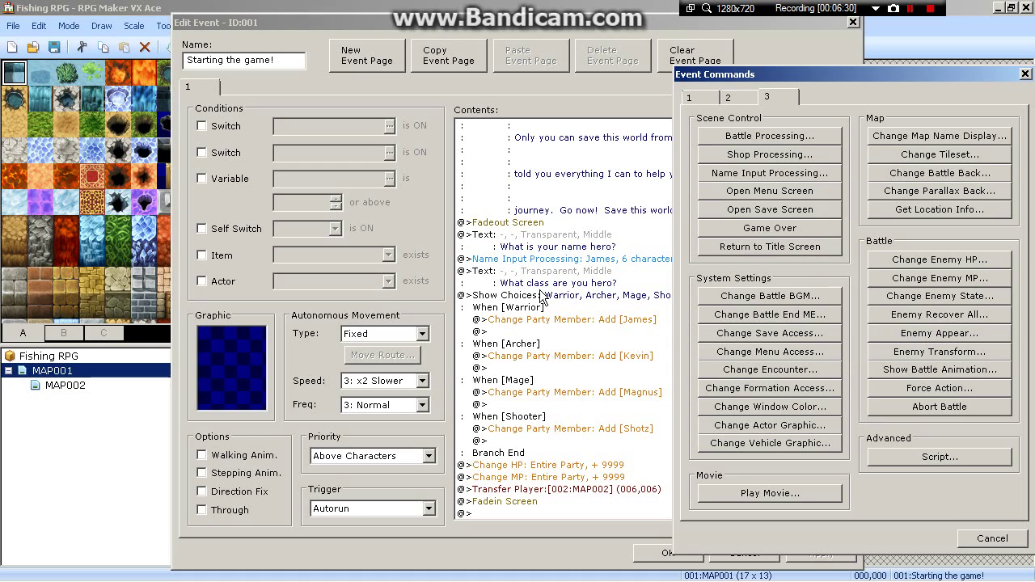
pyautogui.click(706, 100)
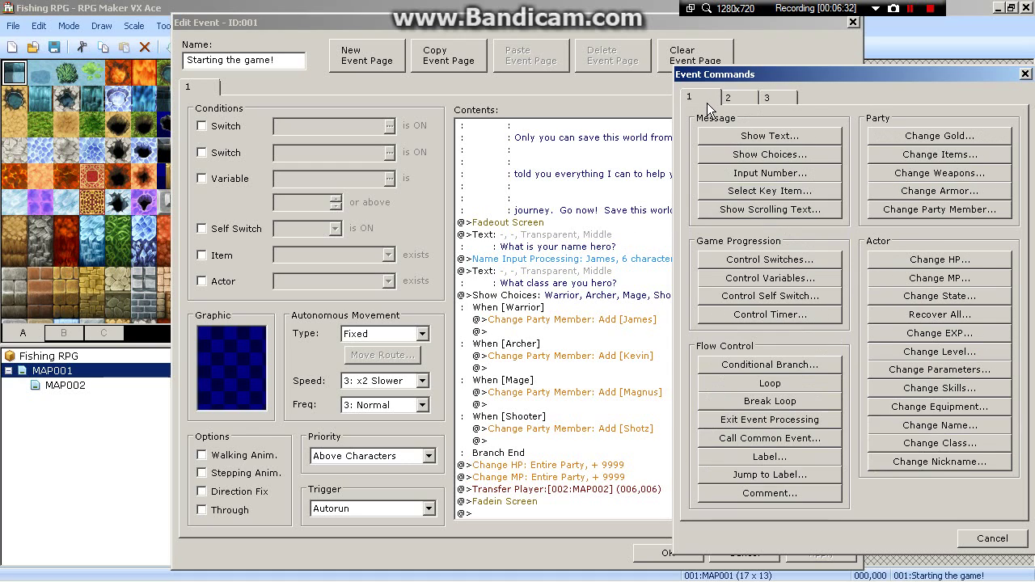
pyautogui.click(742, 157)
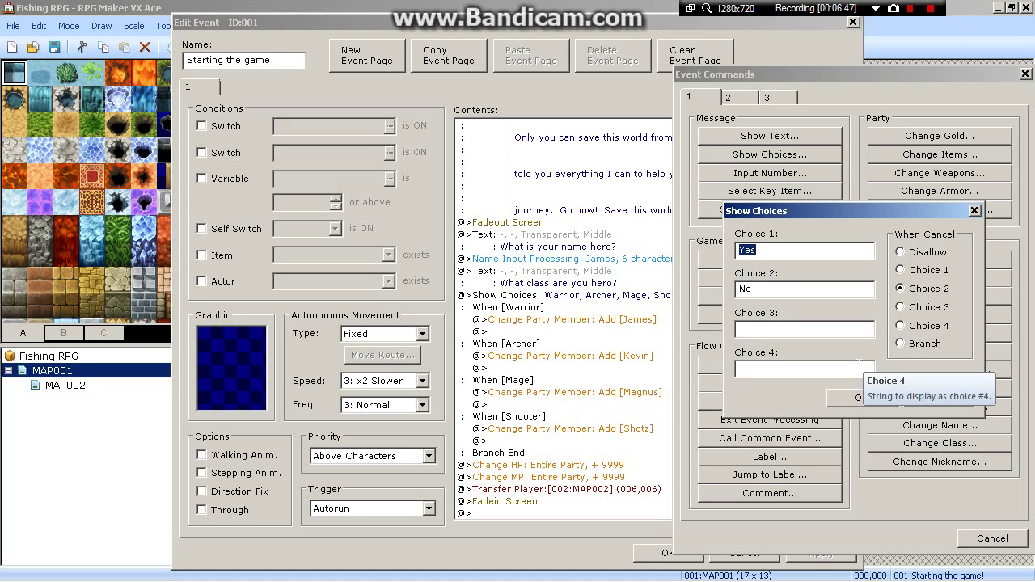
pyautogui.click(927, 398)
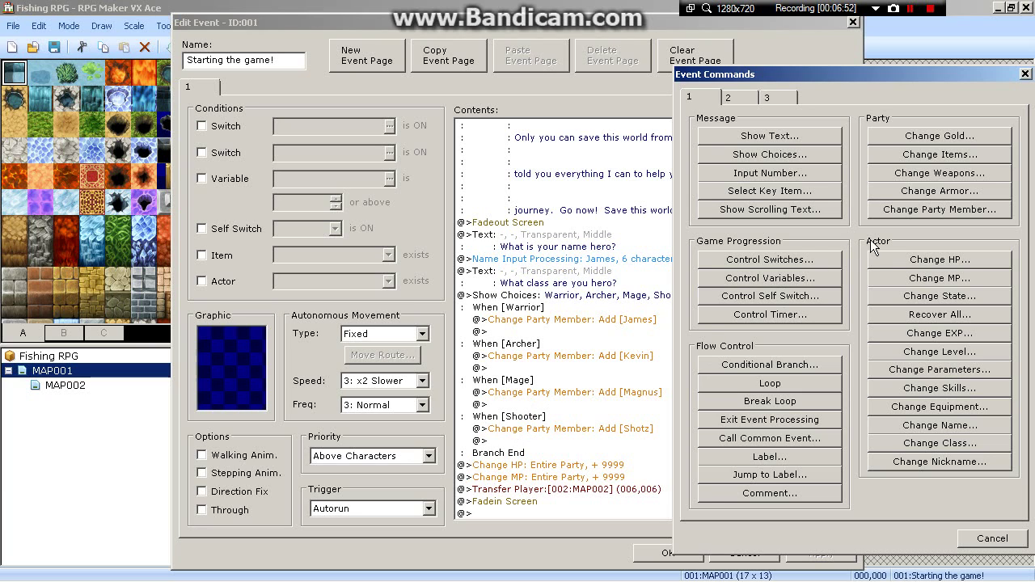
# Step: Preview and cancel the Change HP and Transfer Player commands, then close the Event Commands list unchanged
pyautogui.click(908, 261)
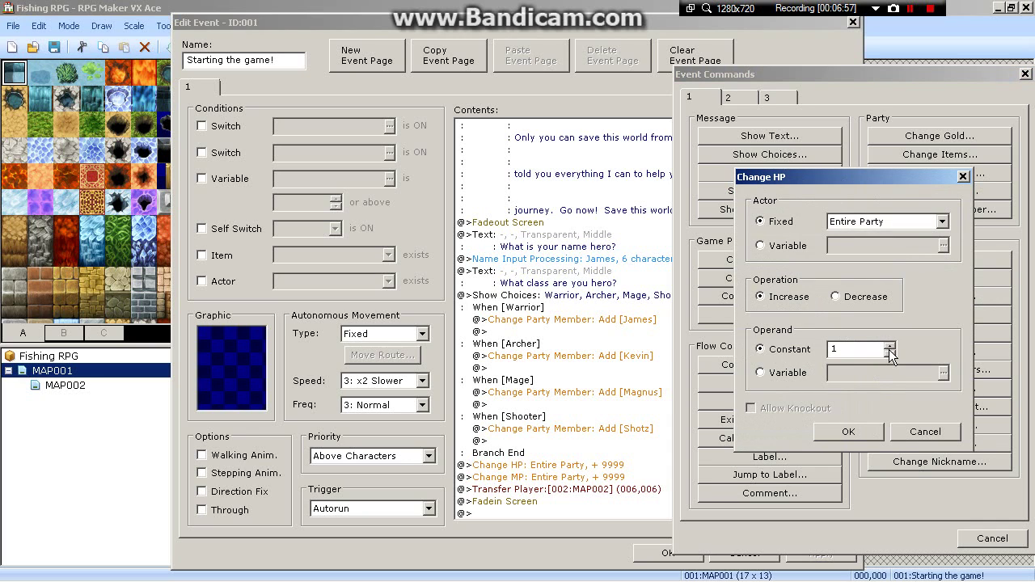
pyautogui.click(925, 431)
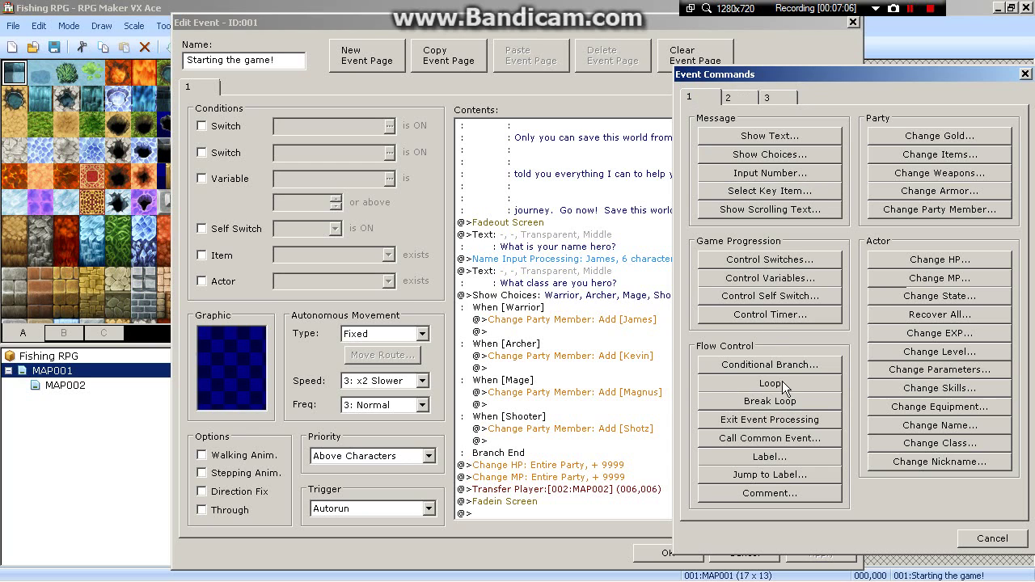
pyautogui.click(750, 95)
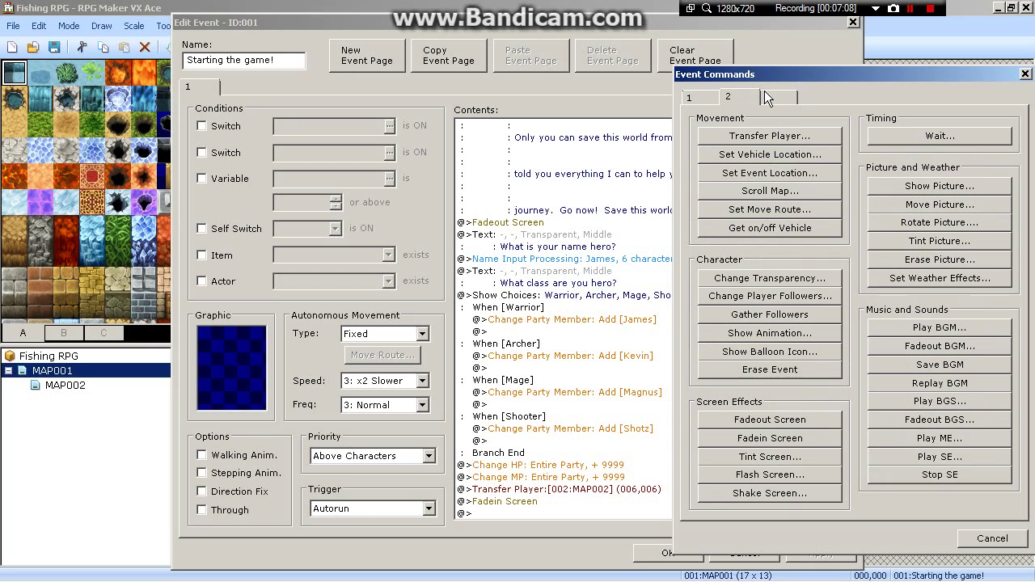
pyautogui.click(781, 137)
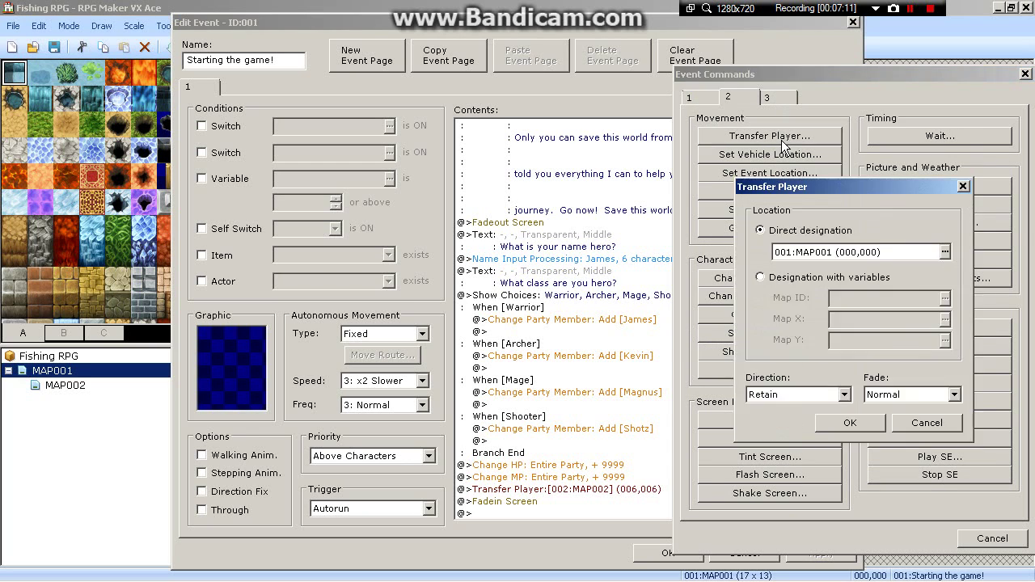
pyautogui.click(928, 421)
pyautogui.click(1024, 74)
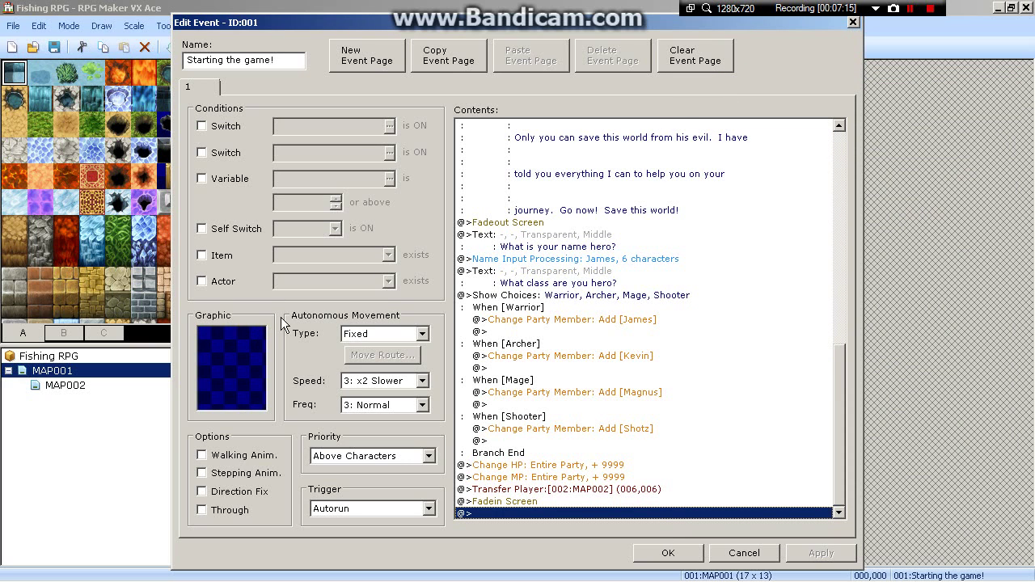
pyautogui.click(853, 23)
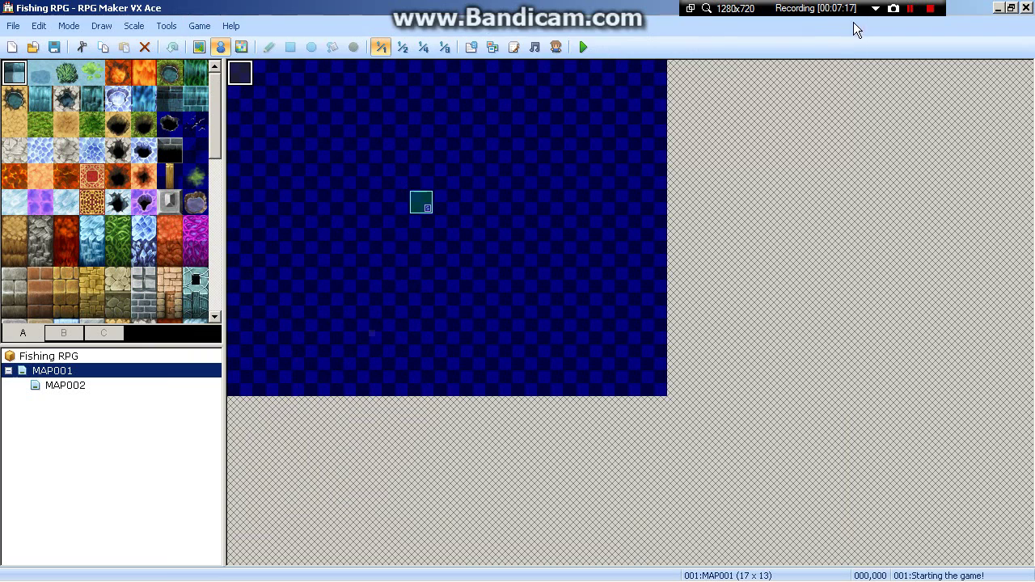
pyautogui.click(97, 385)
pyautogui.rightClick(115, 385)
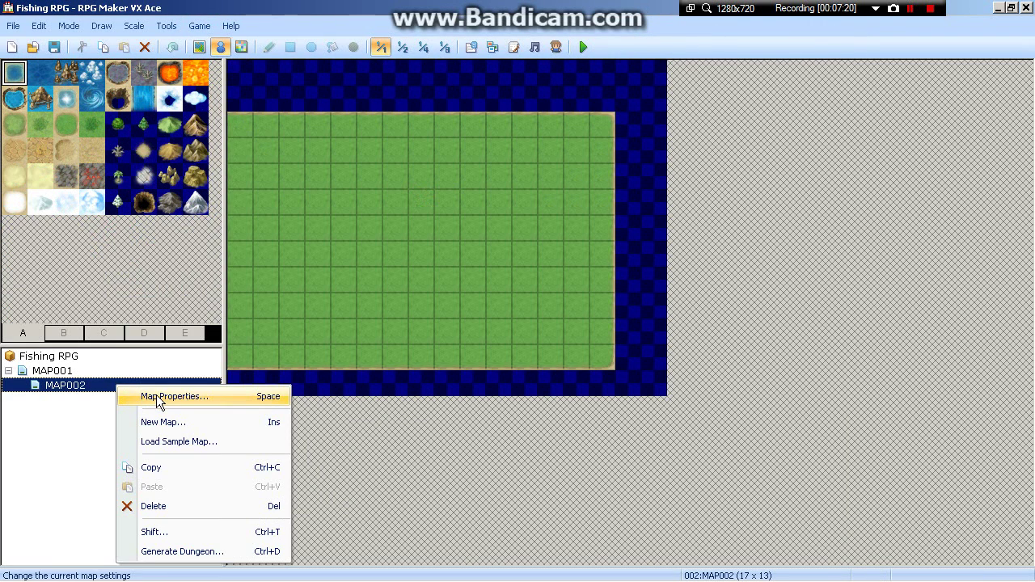
pyautogui.click(348, 278)
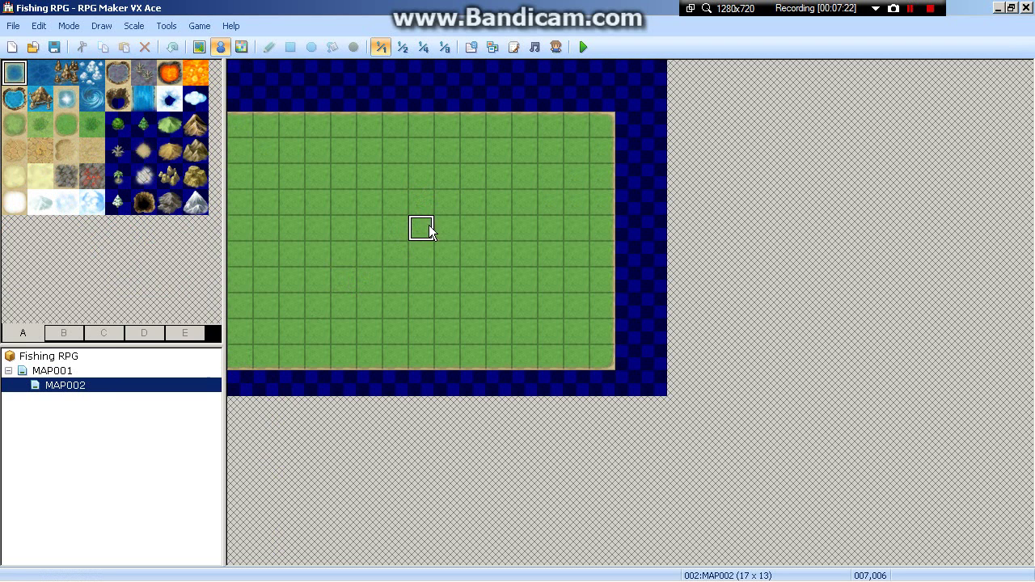
pyautogui.click(70, 372)
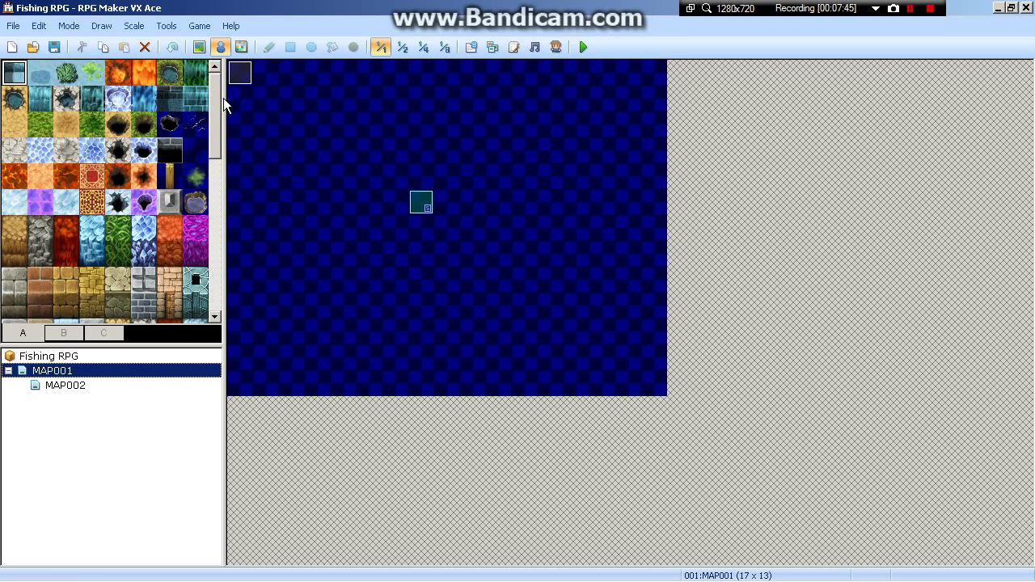
pyautogui.moveTo(219, 104)
pyautogui.mouseDown()
pyautogui.moveTo(206, 238)
pyautogui.moveTo(204, 122)
pyautogui.moveTo(218, 107)
pyautogui.mouseUp()
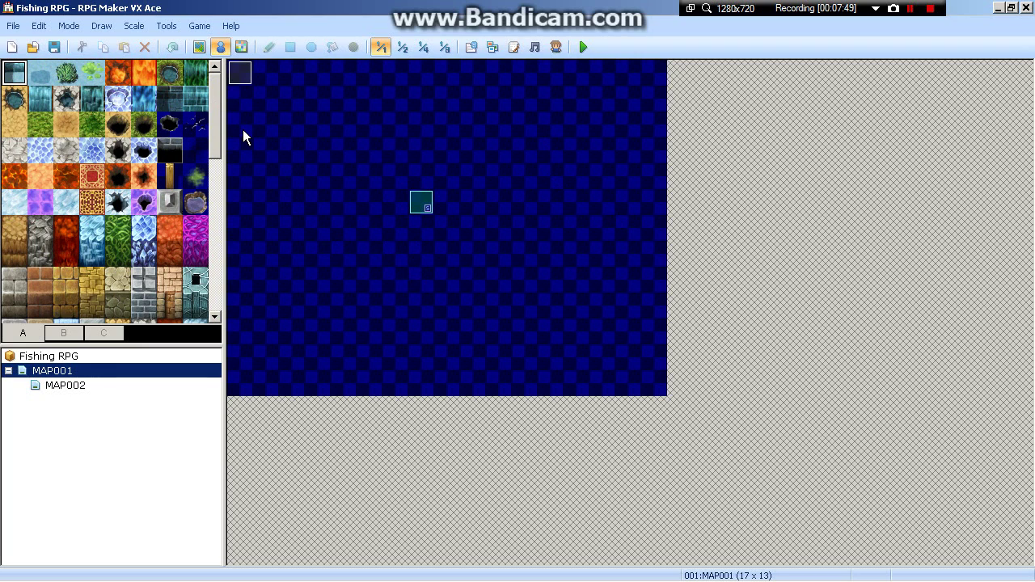